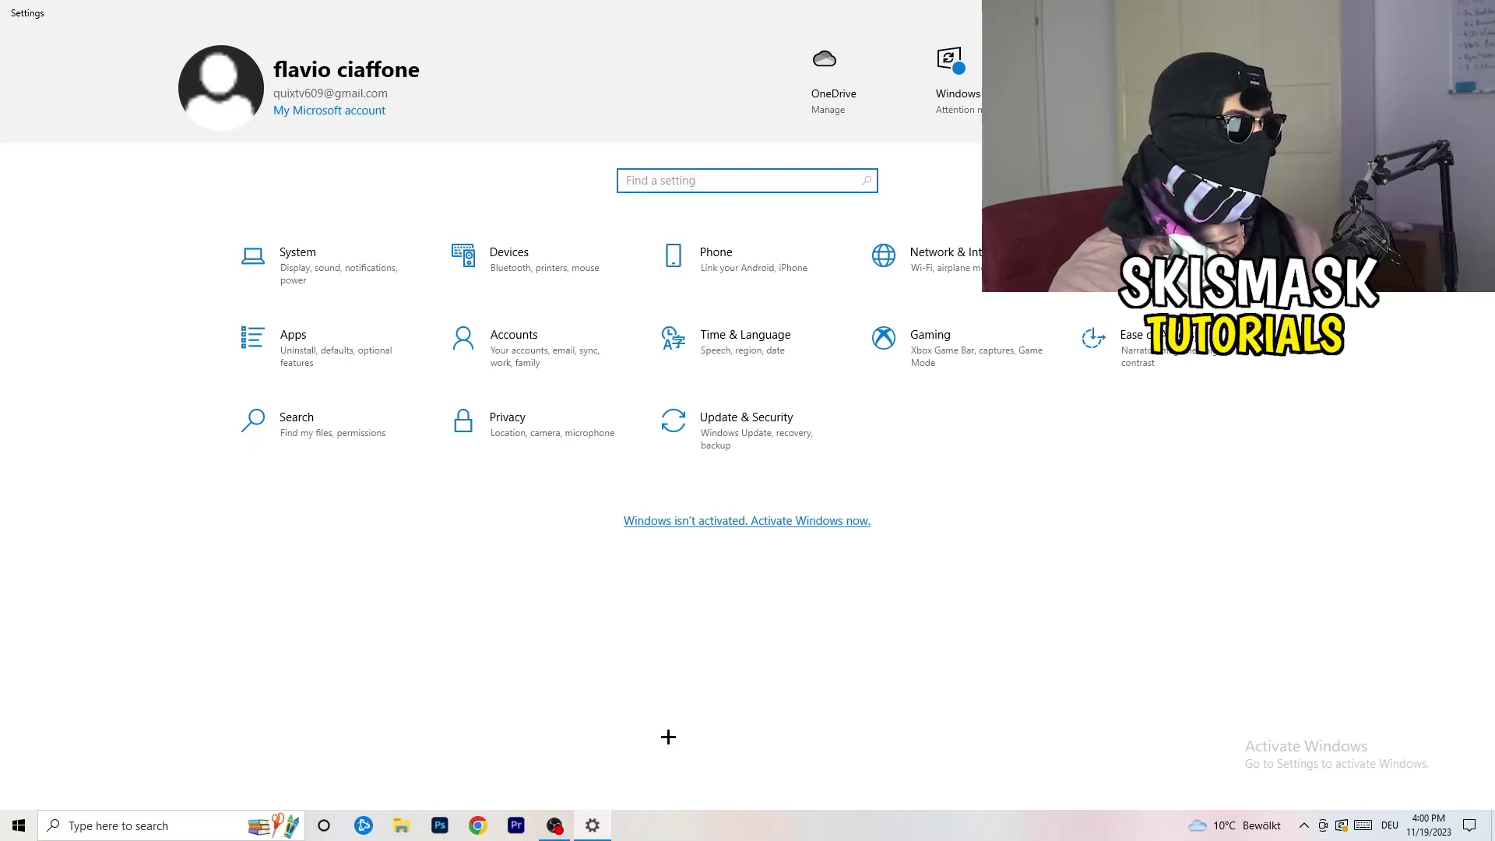
- Review the Xbox Game Bar, Captures and Game Mode pages of the Gaming settings, including the maximum recording length, and close Settings
click(964, 353)
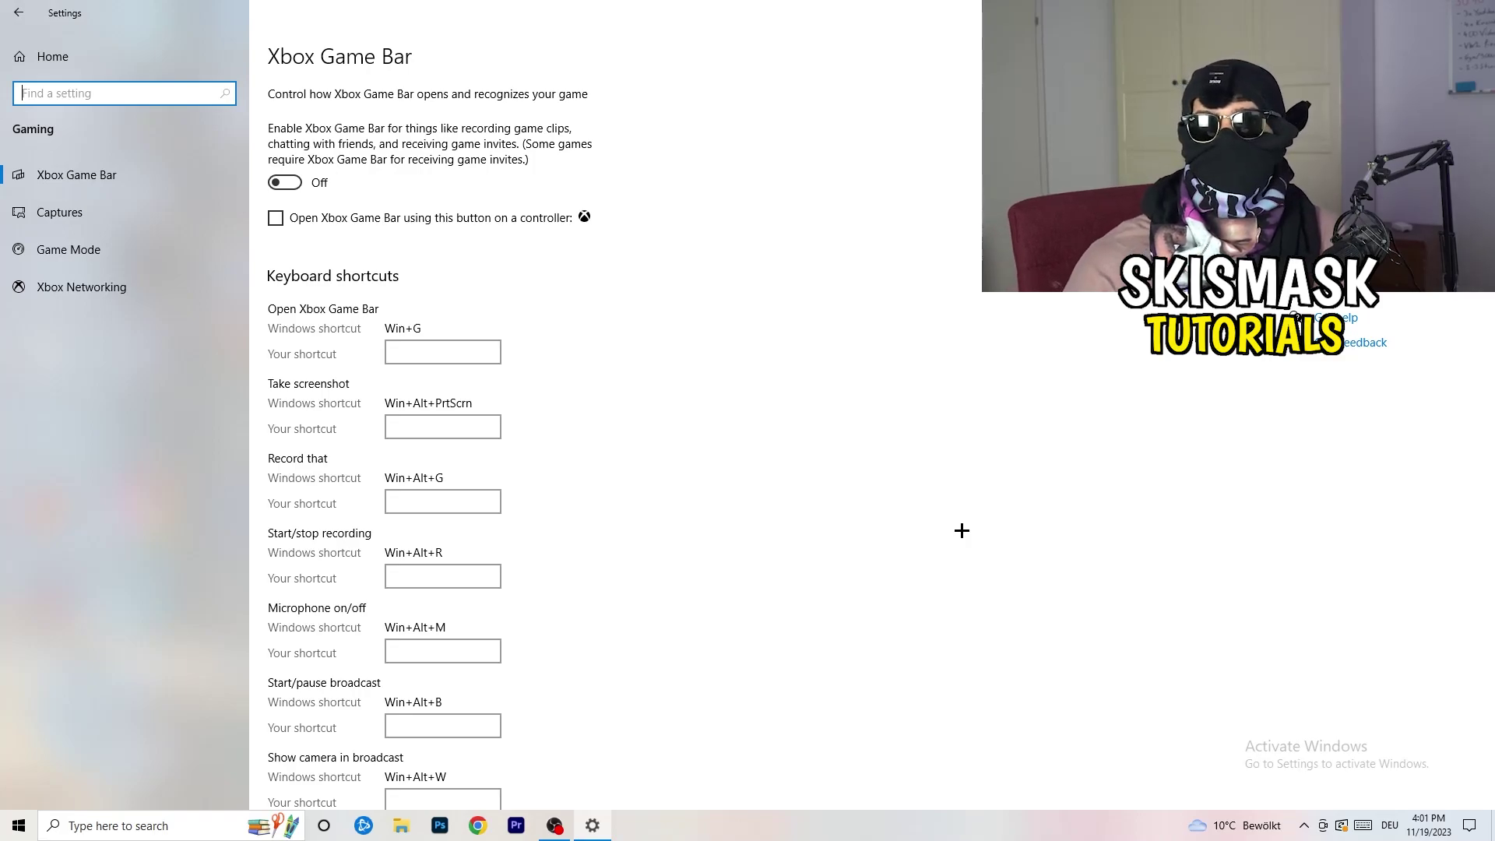
click(124, 215)
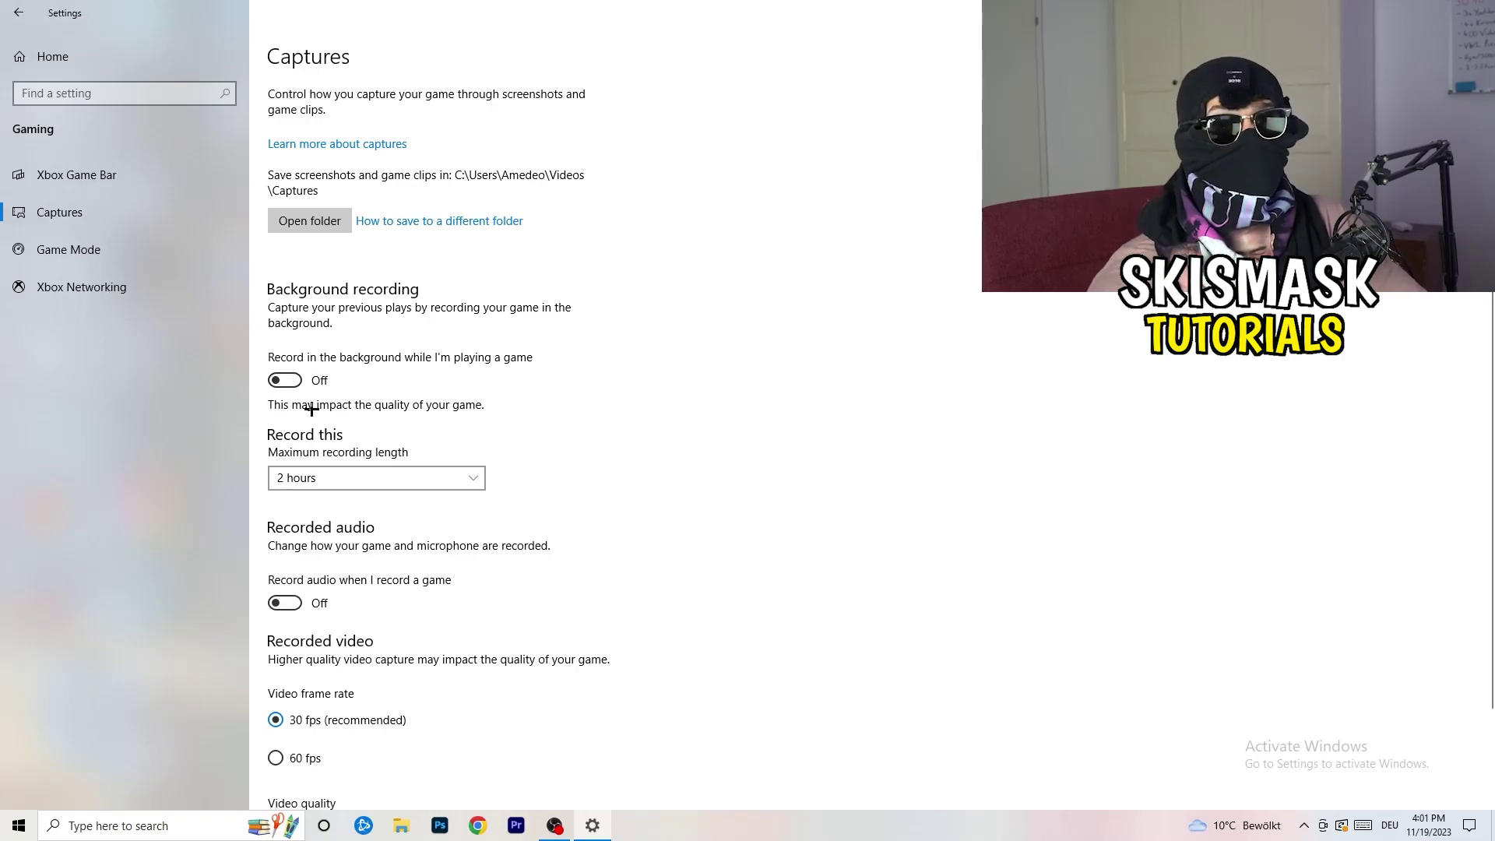
click(361, 479)
click(638, 421)
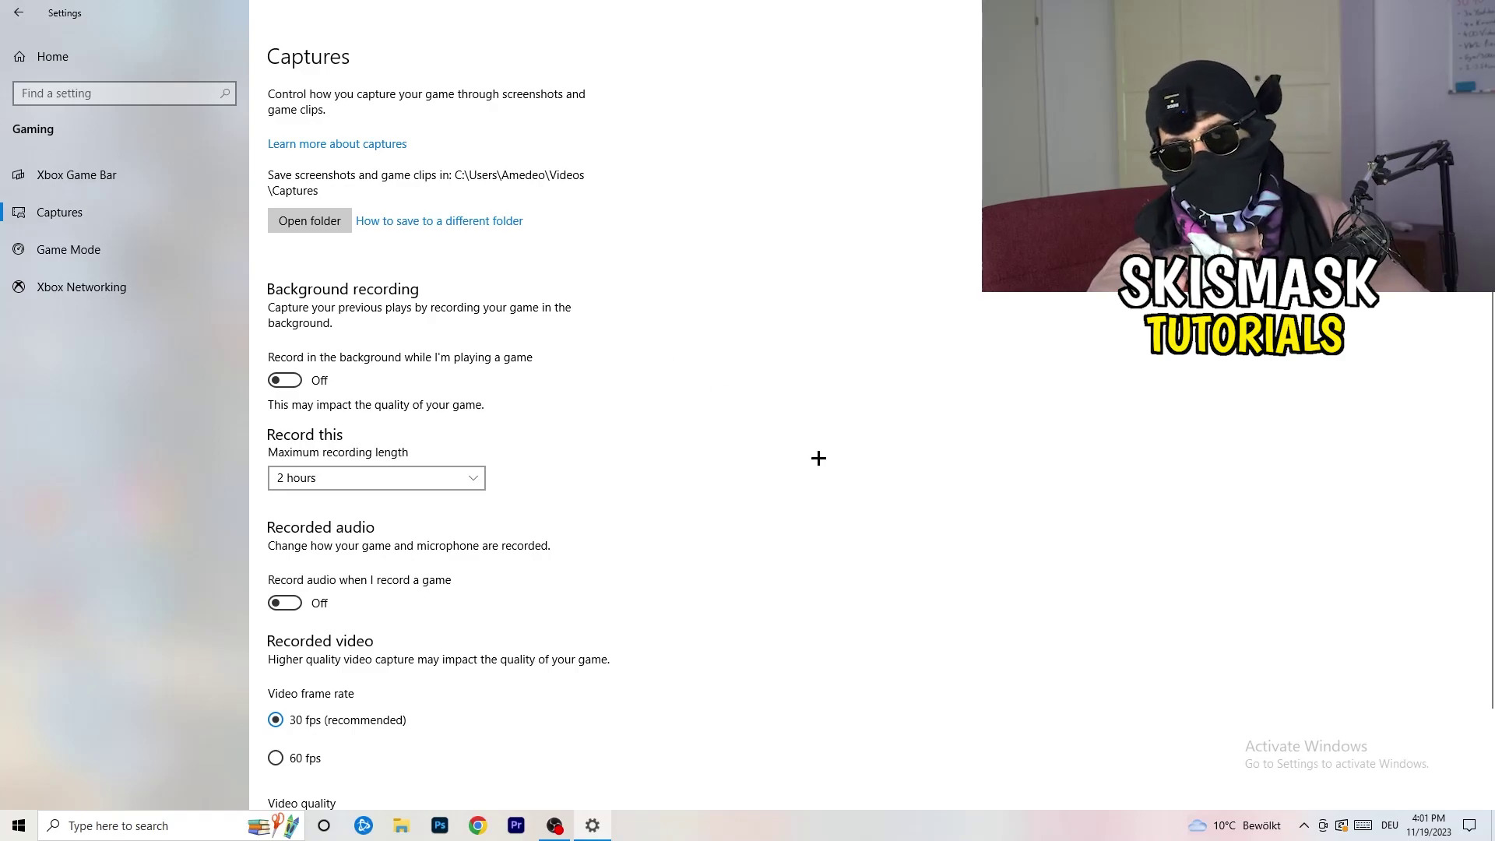
click(444, 475)
click(957, 389)
scroll(545, 623, down, 2)
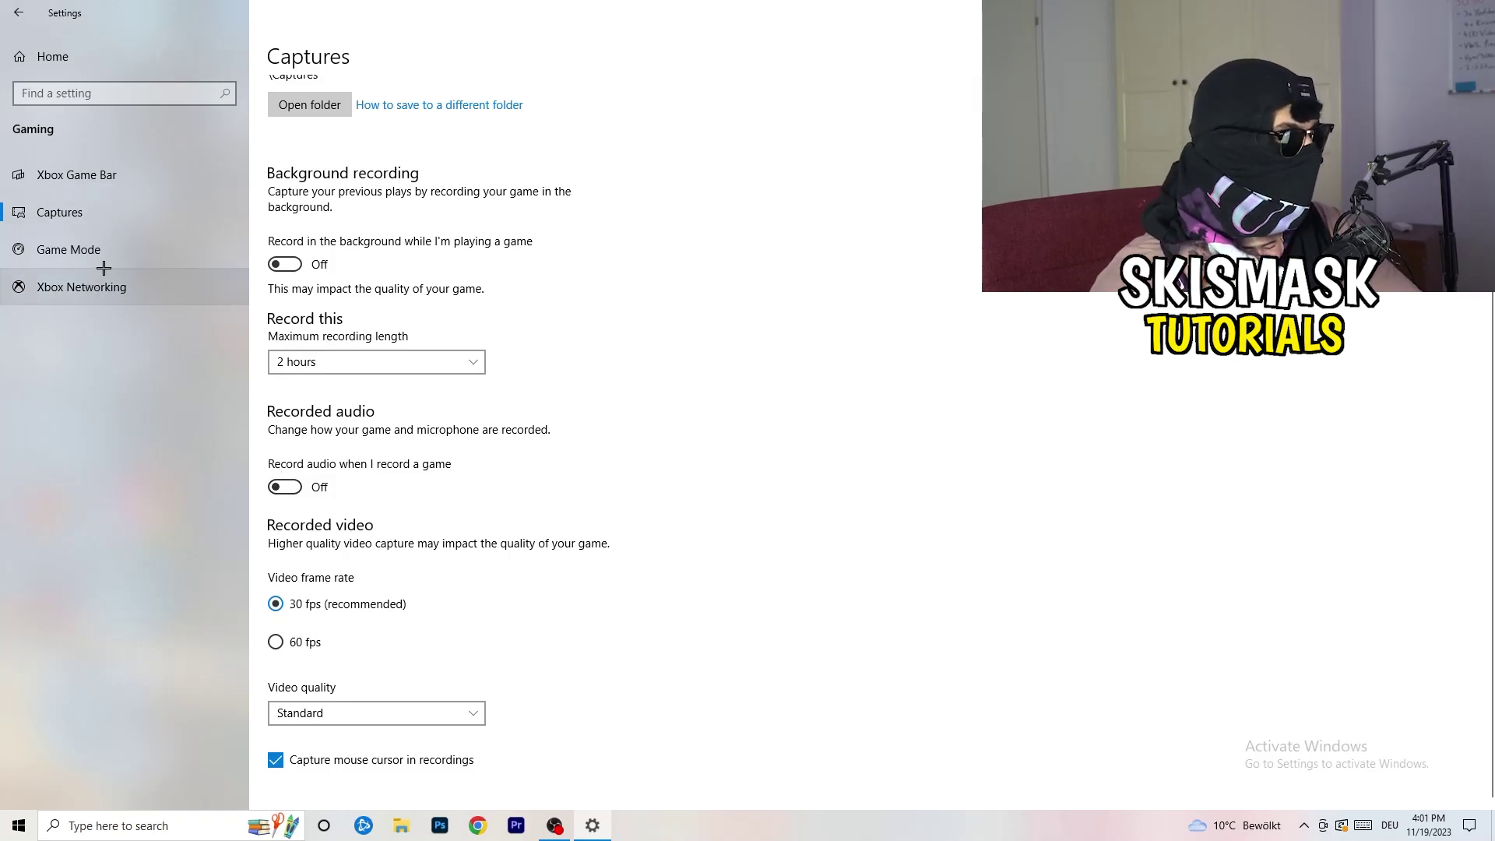
click(107, 243)
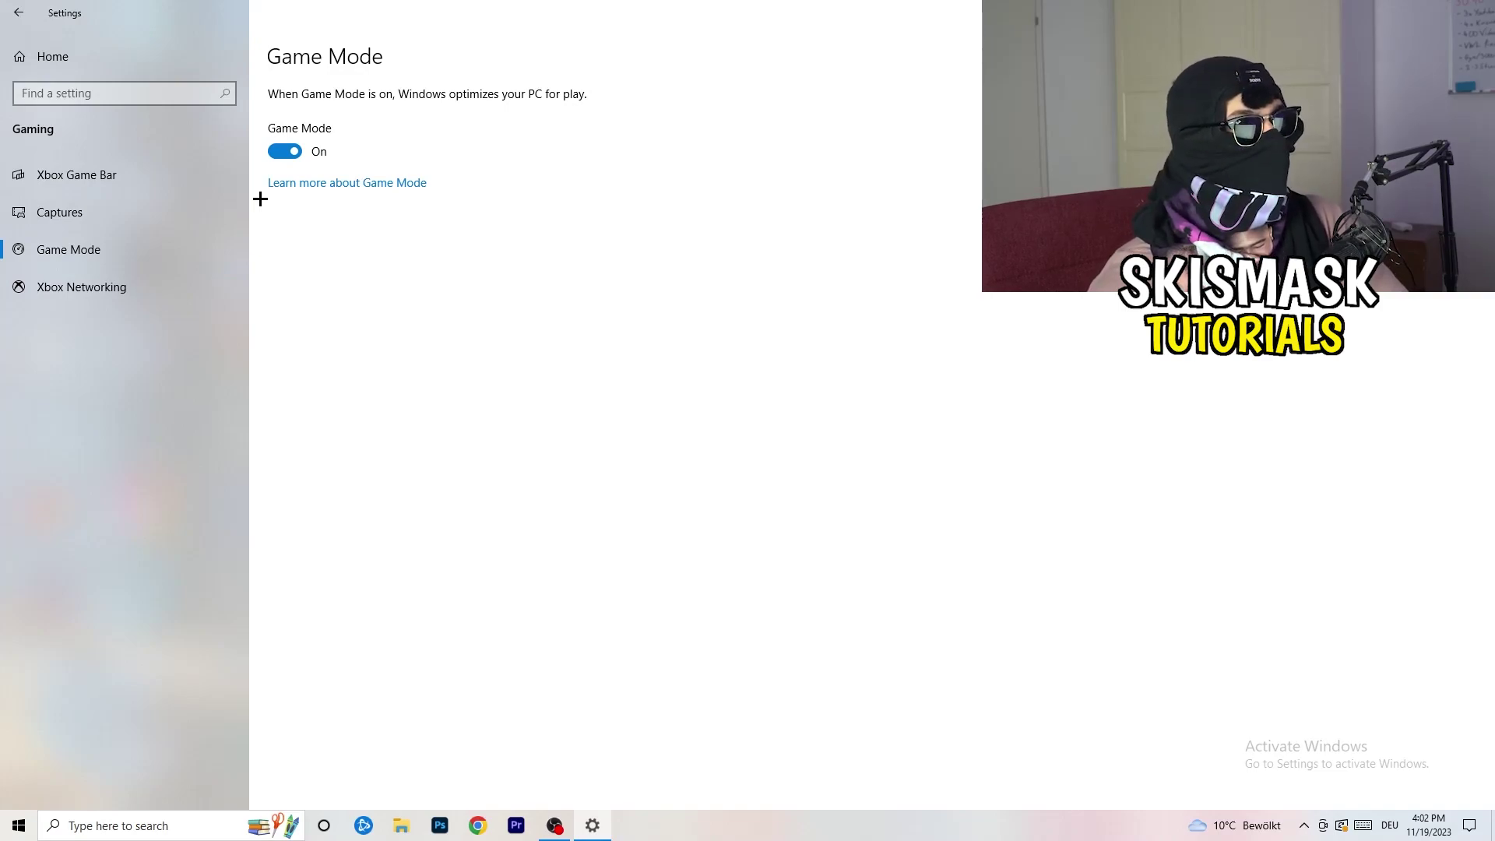
click(1477, 10)
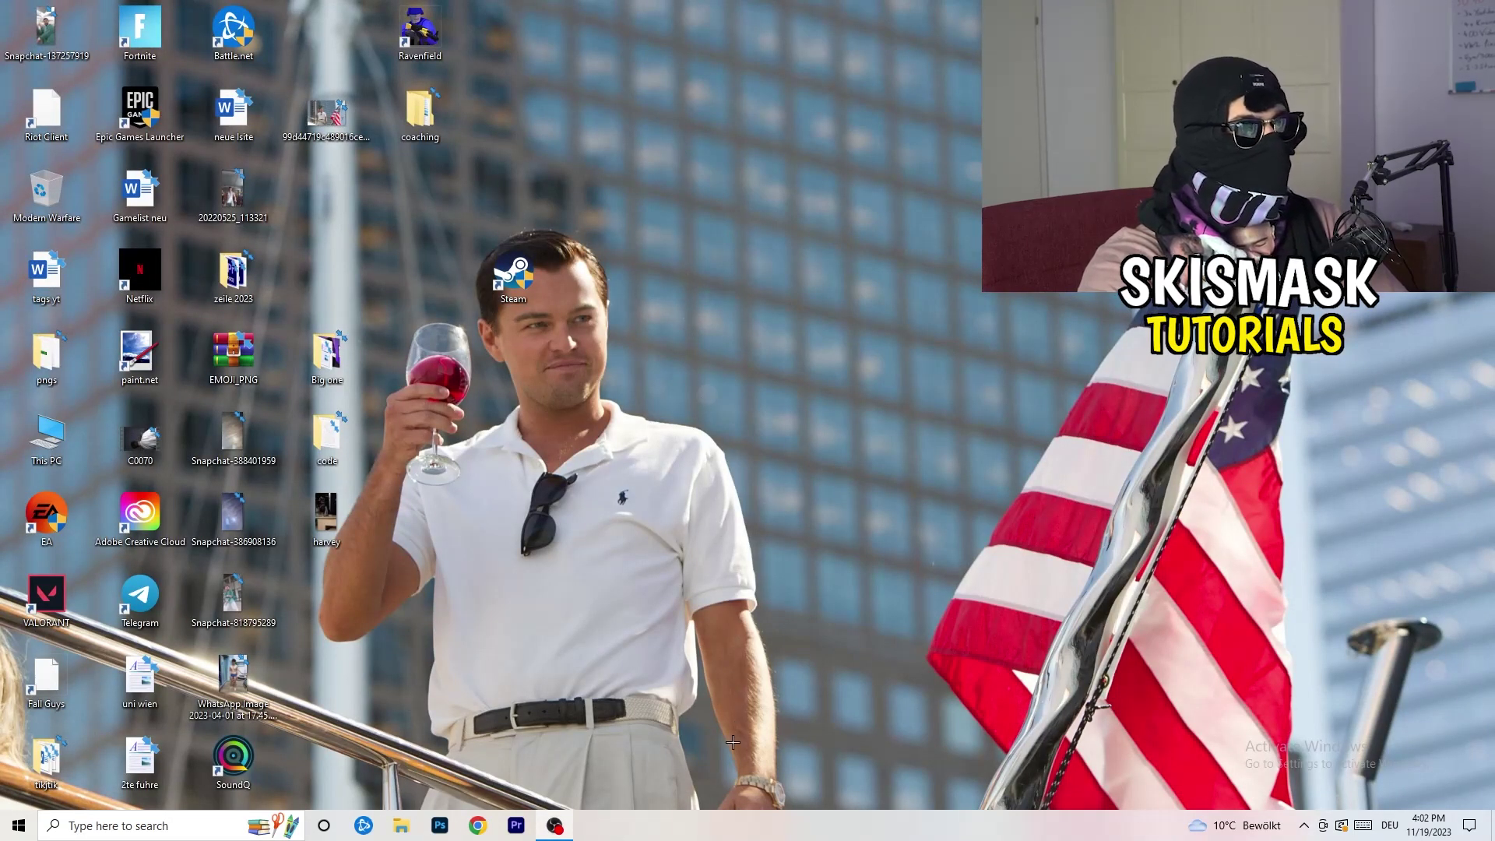
- Open Task Manager from the desktop and enlarge its window to fill the screen
drag(726, 821, 524, 727)
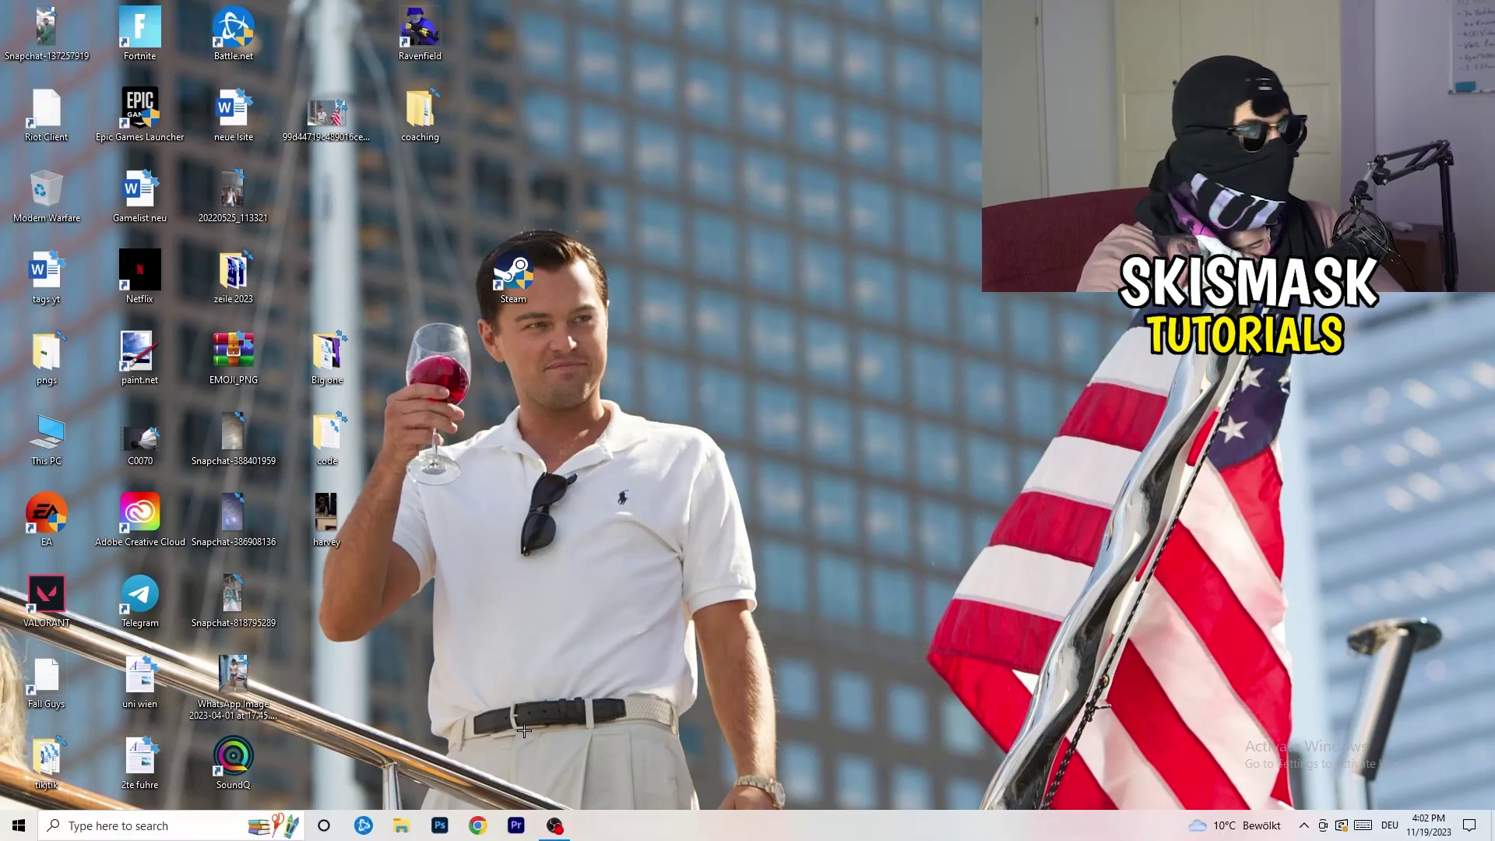
right_click(730, 833)
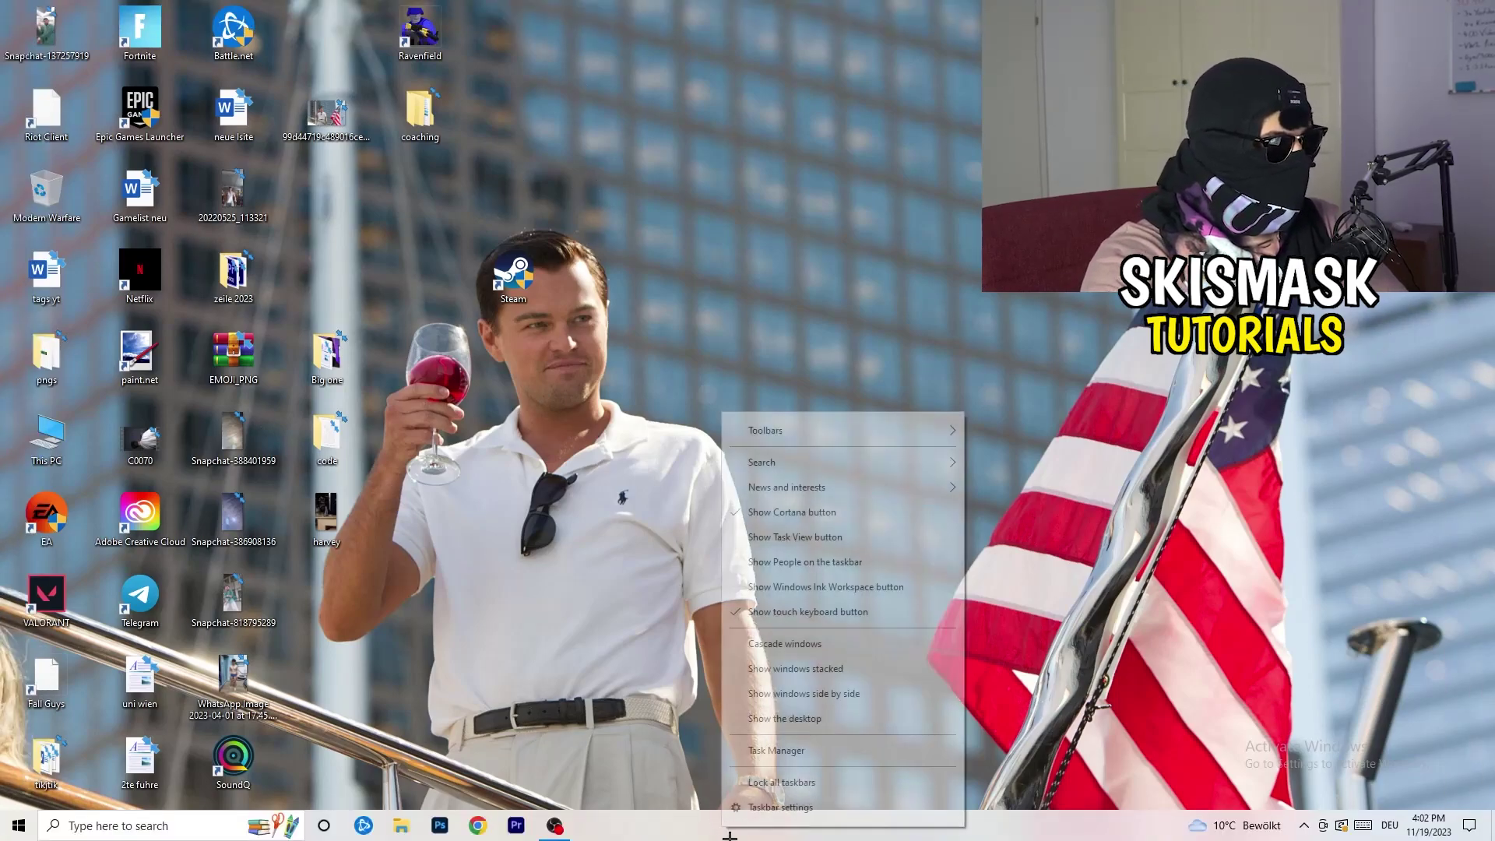
click(805, 752)
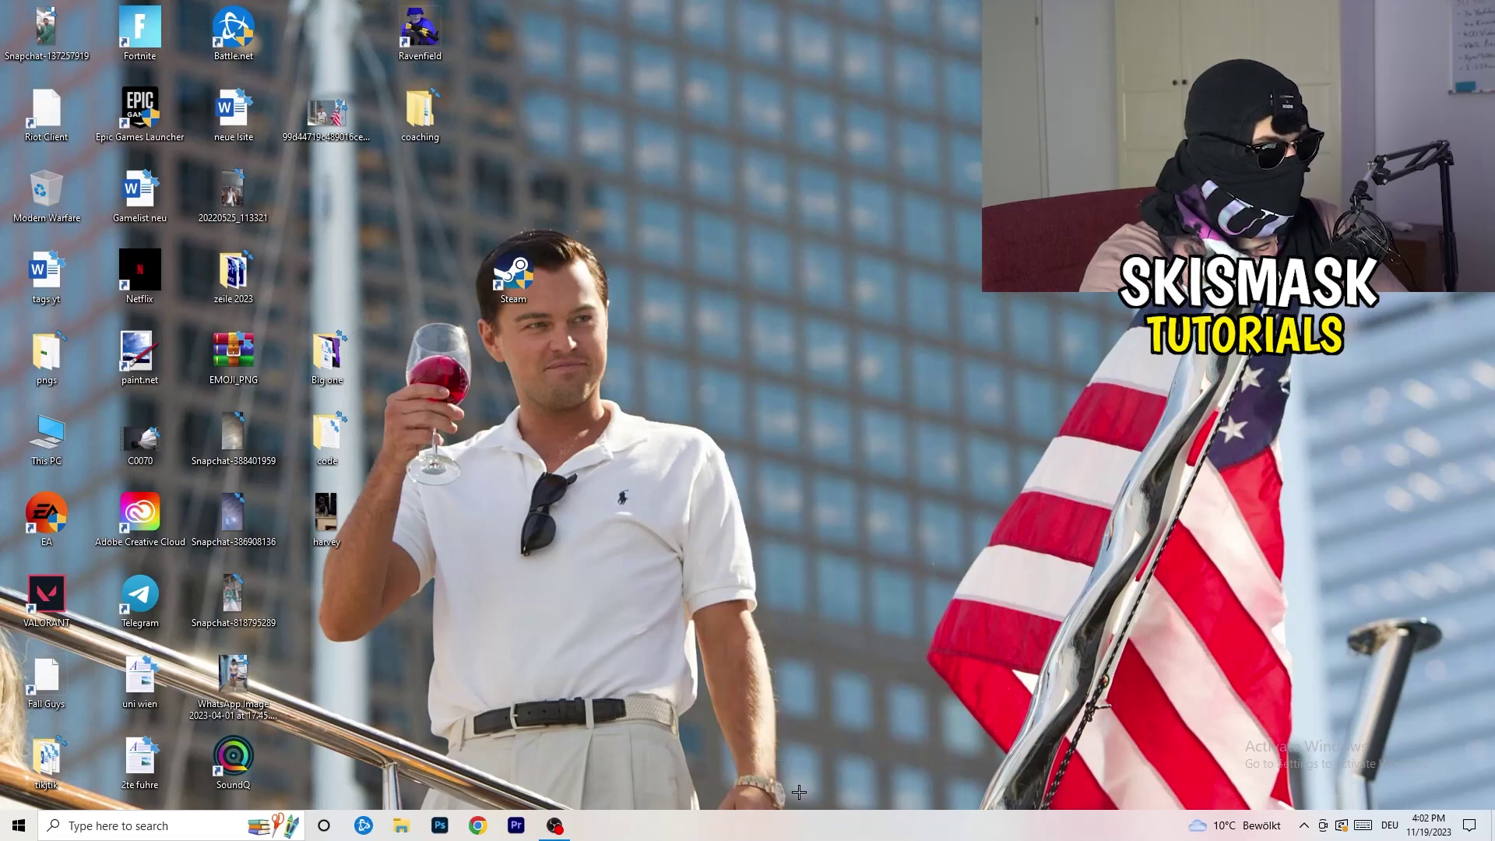
click(863, 40)
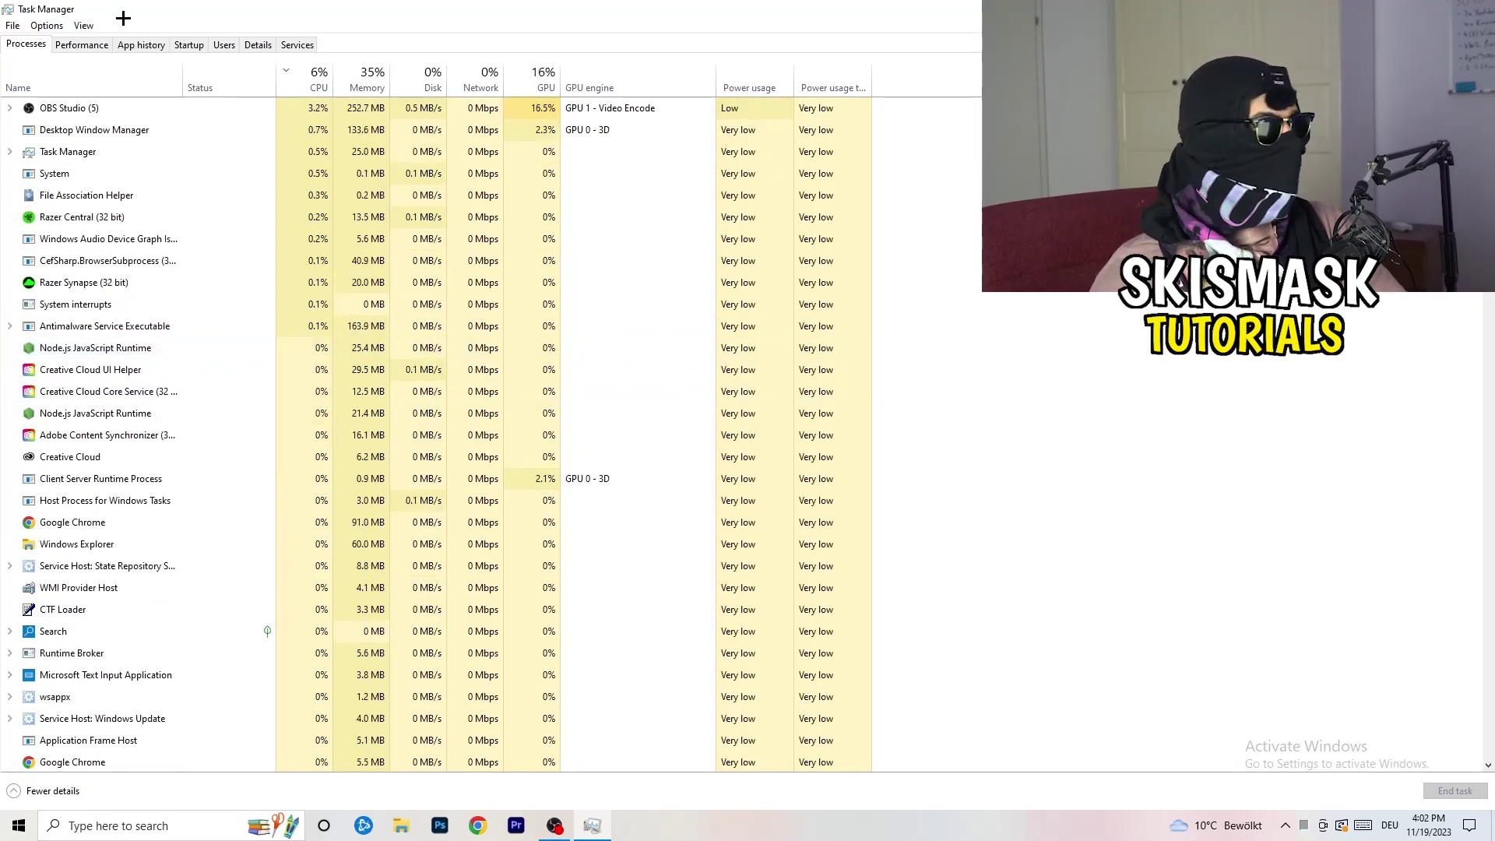
- Sort the running processes by GPU usage, view the actions for OBS Studio without applying any, and sort by CPU usage
click(543, 78)
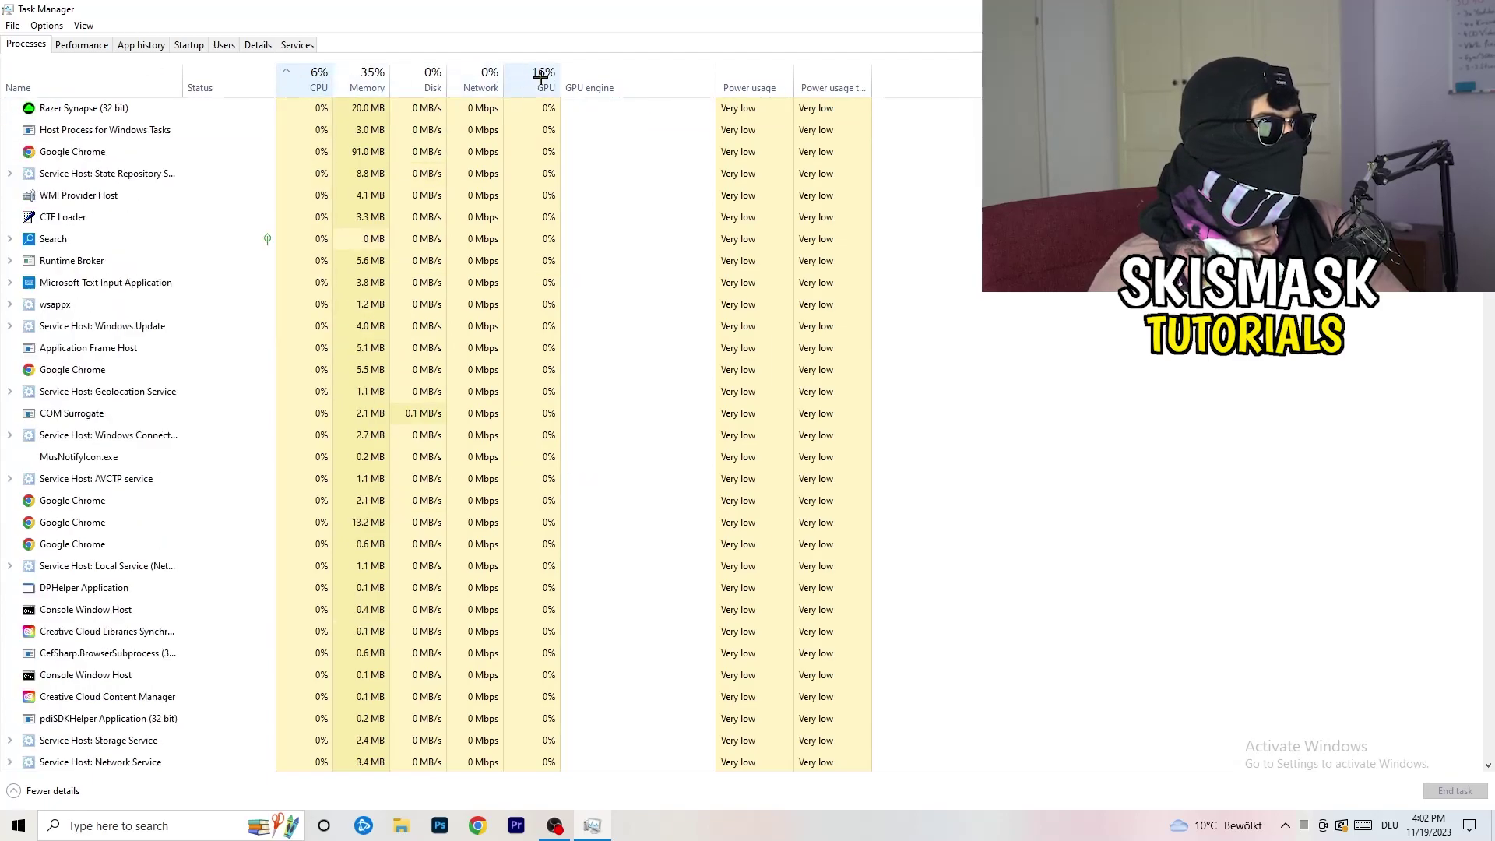
click(543, 78)
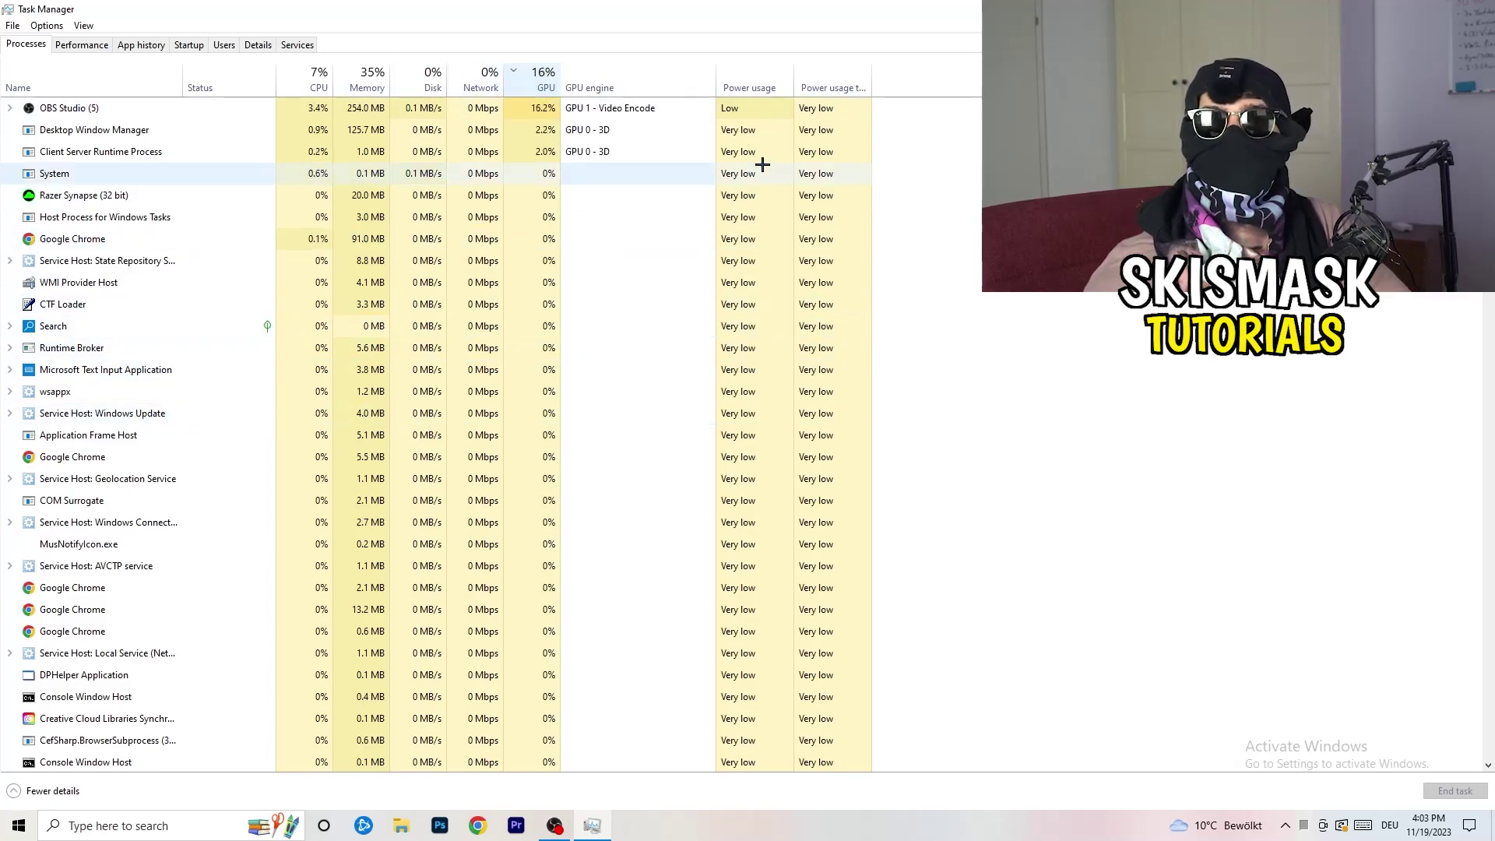
right_click(545, 115)
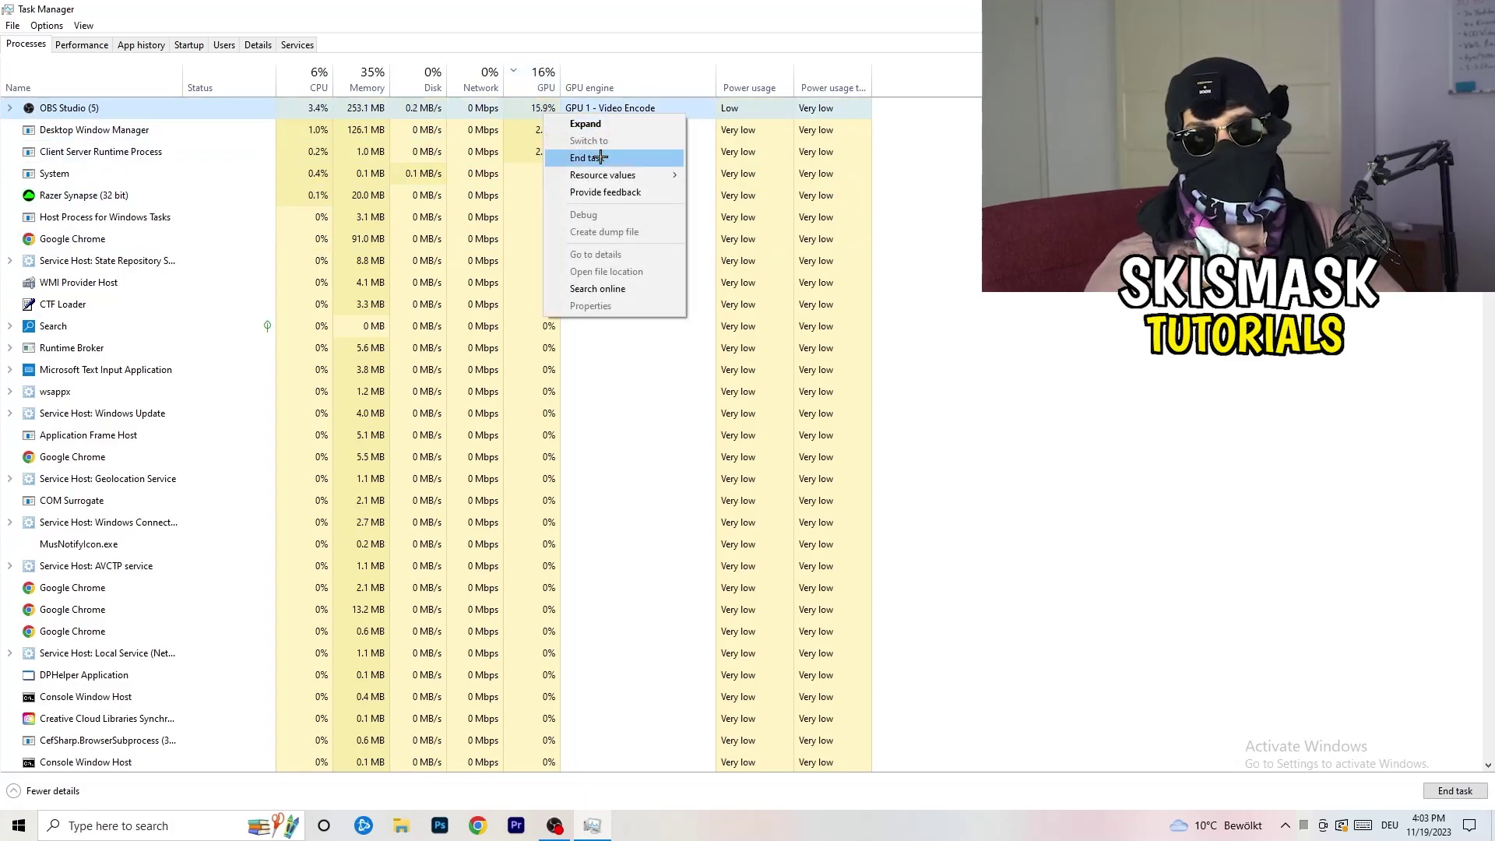
key(Escape)
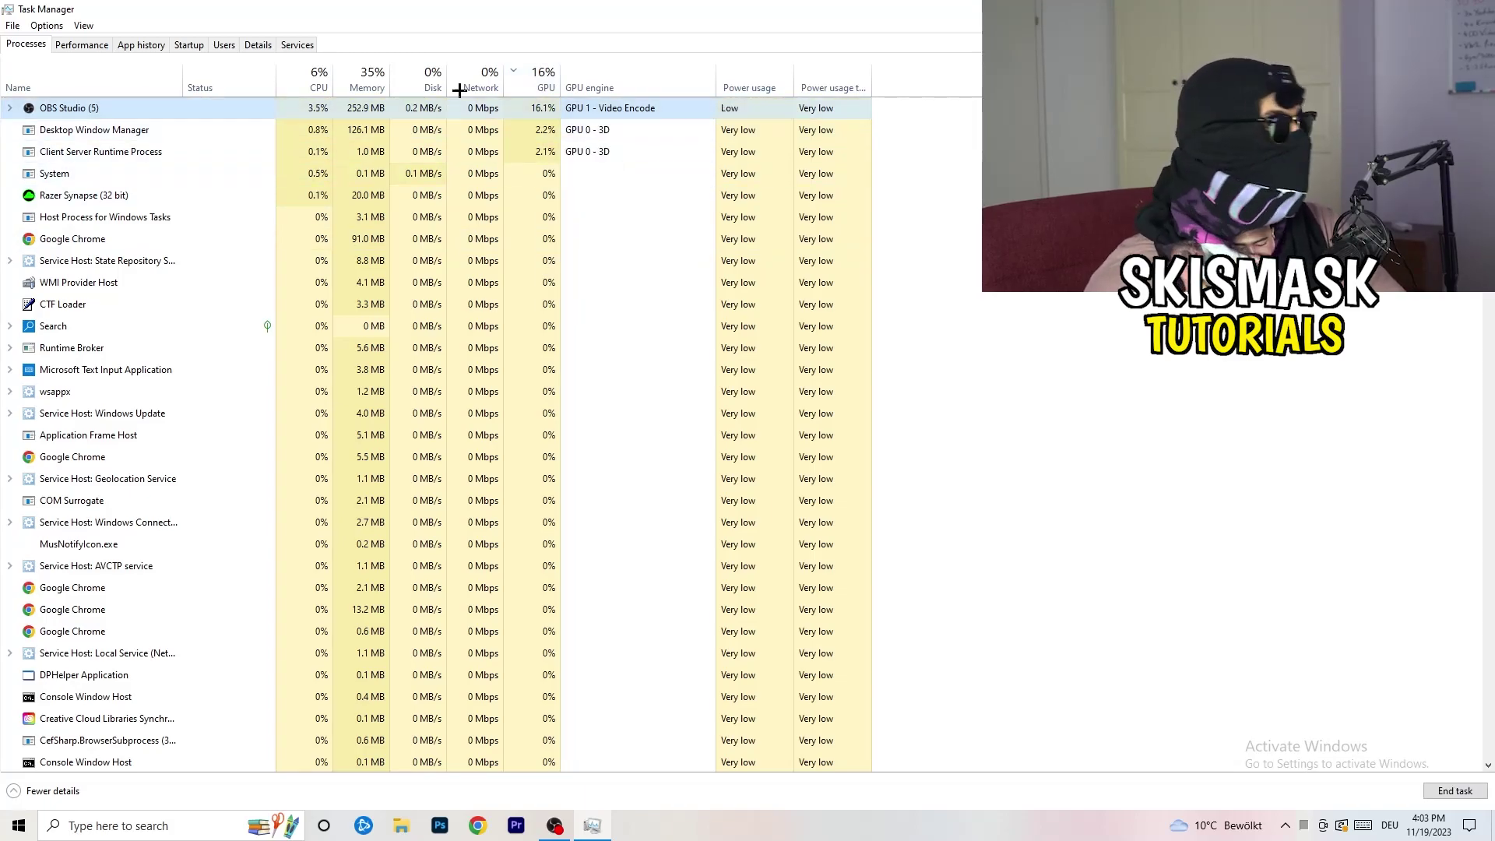
click(315, 81)
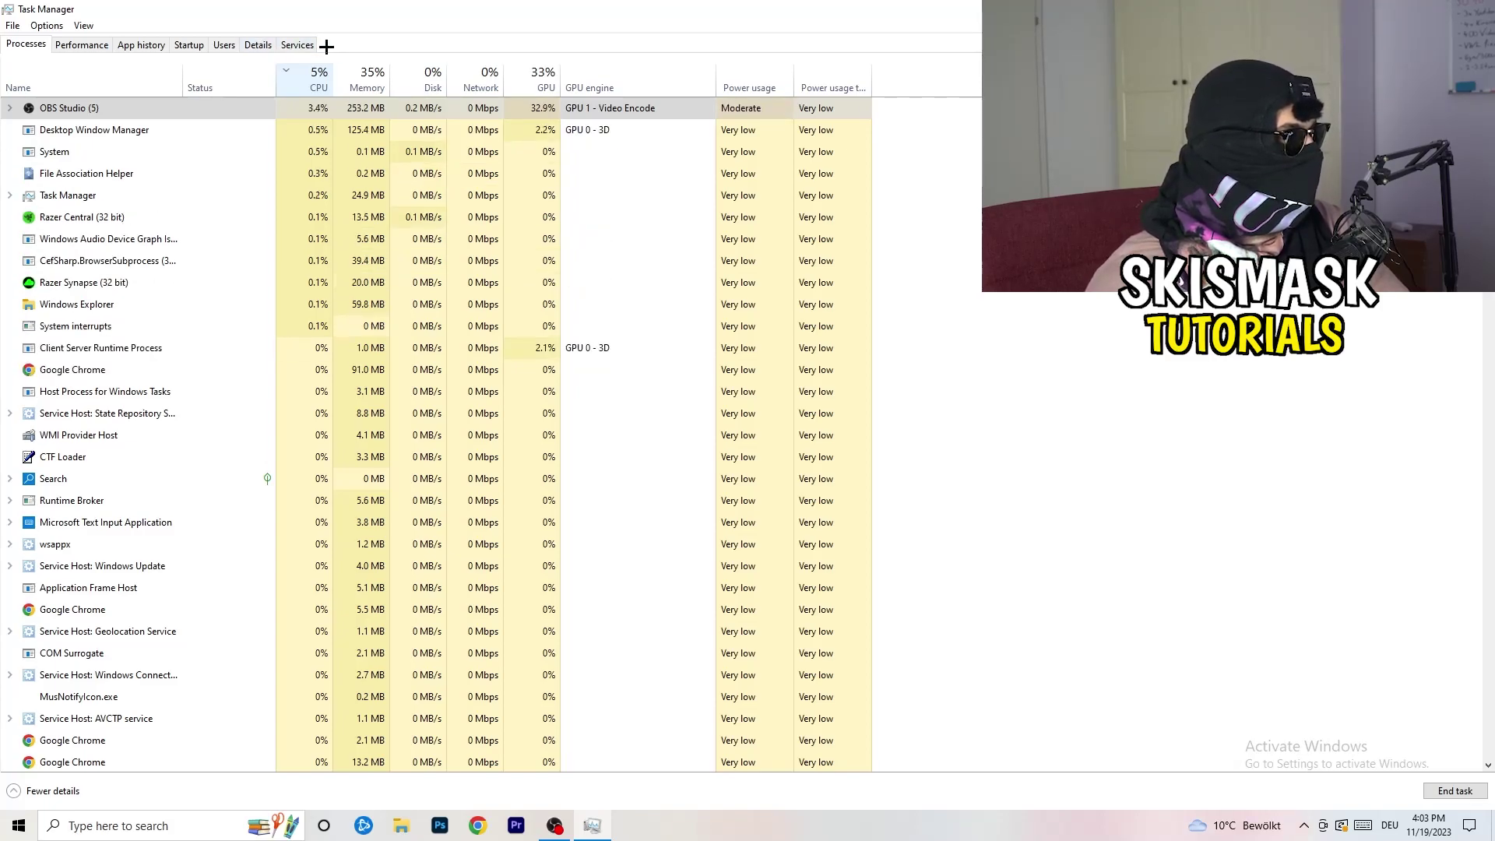
- Show the detailed process list and view the priority levels available for a Creative Cloud UI Helper process
click(257, 44)
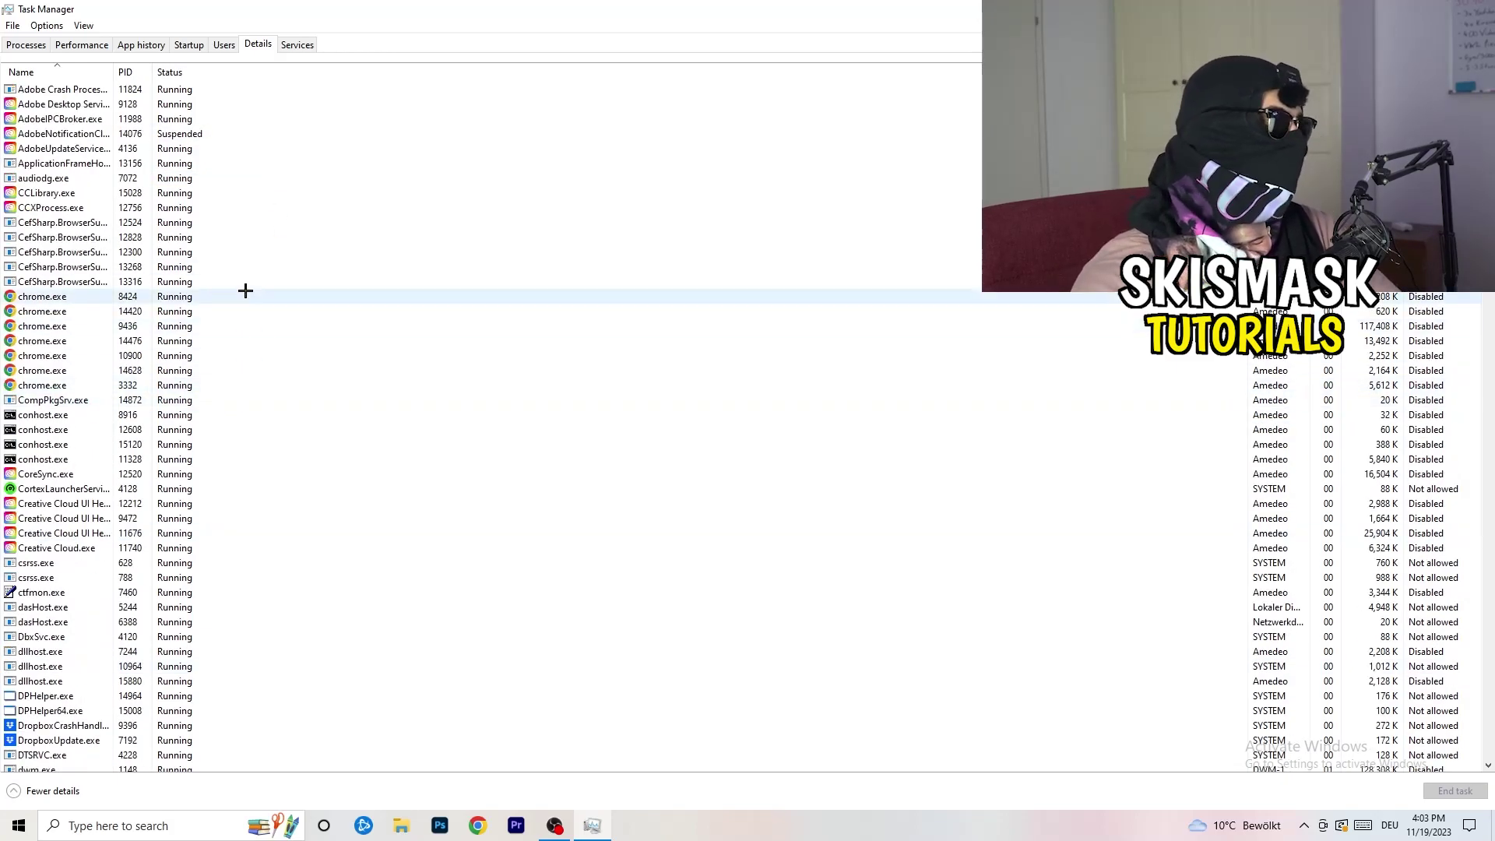
scroll(84, 405, down, 3)
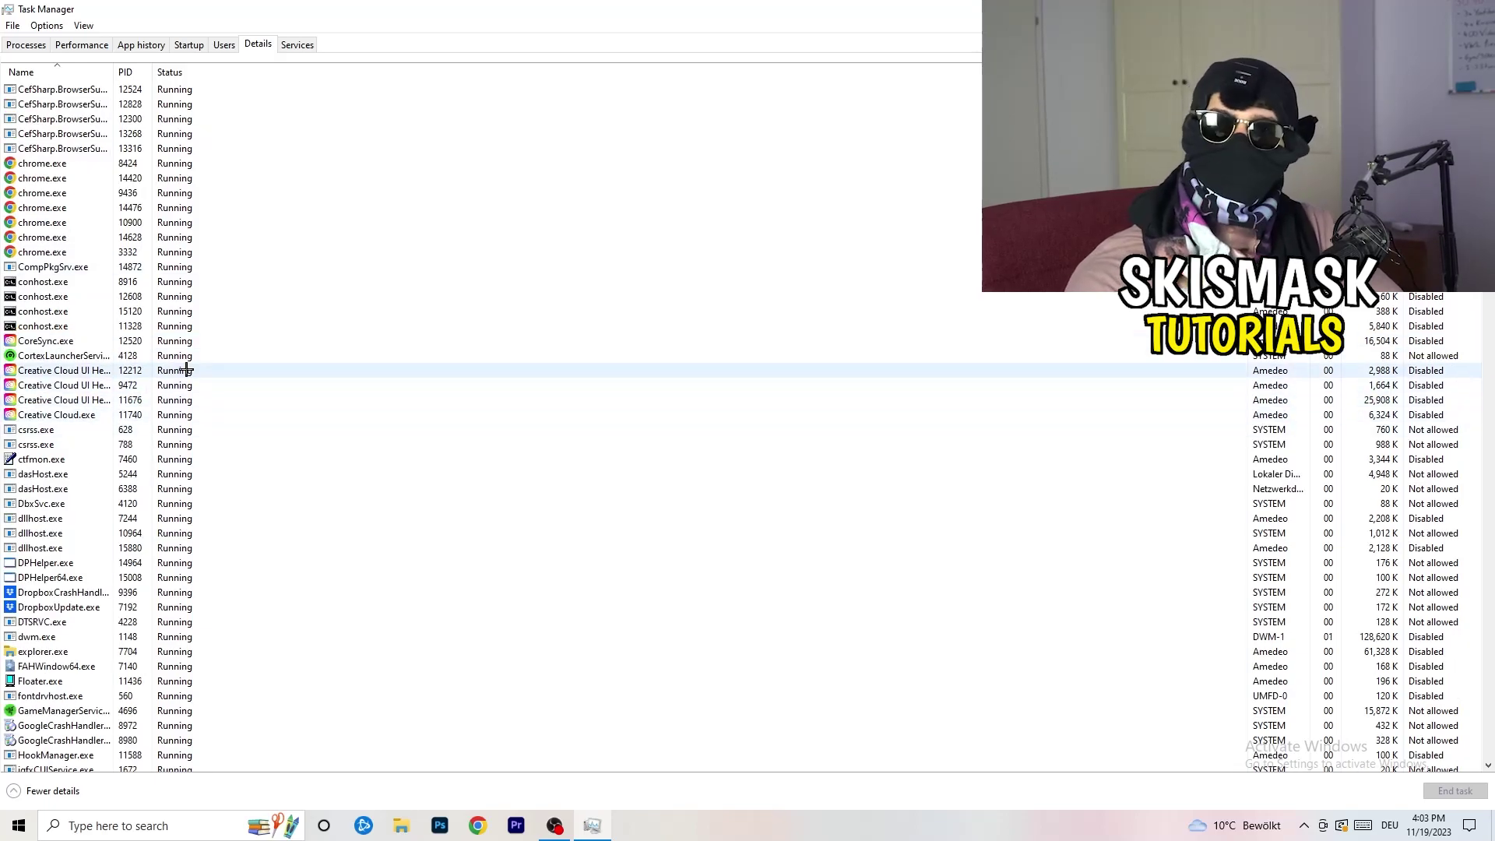
right_click(62, 400)
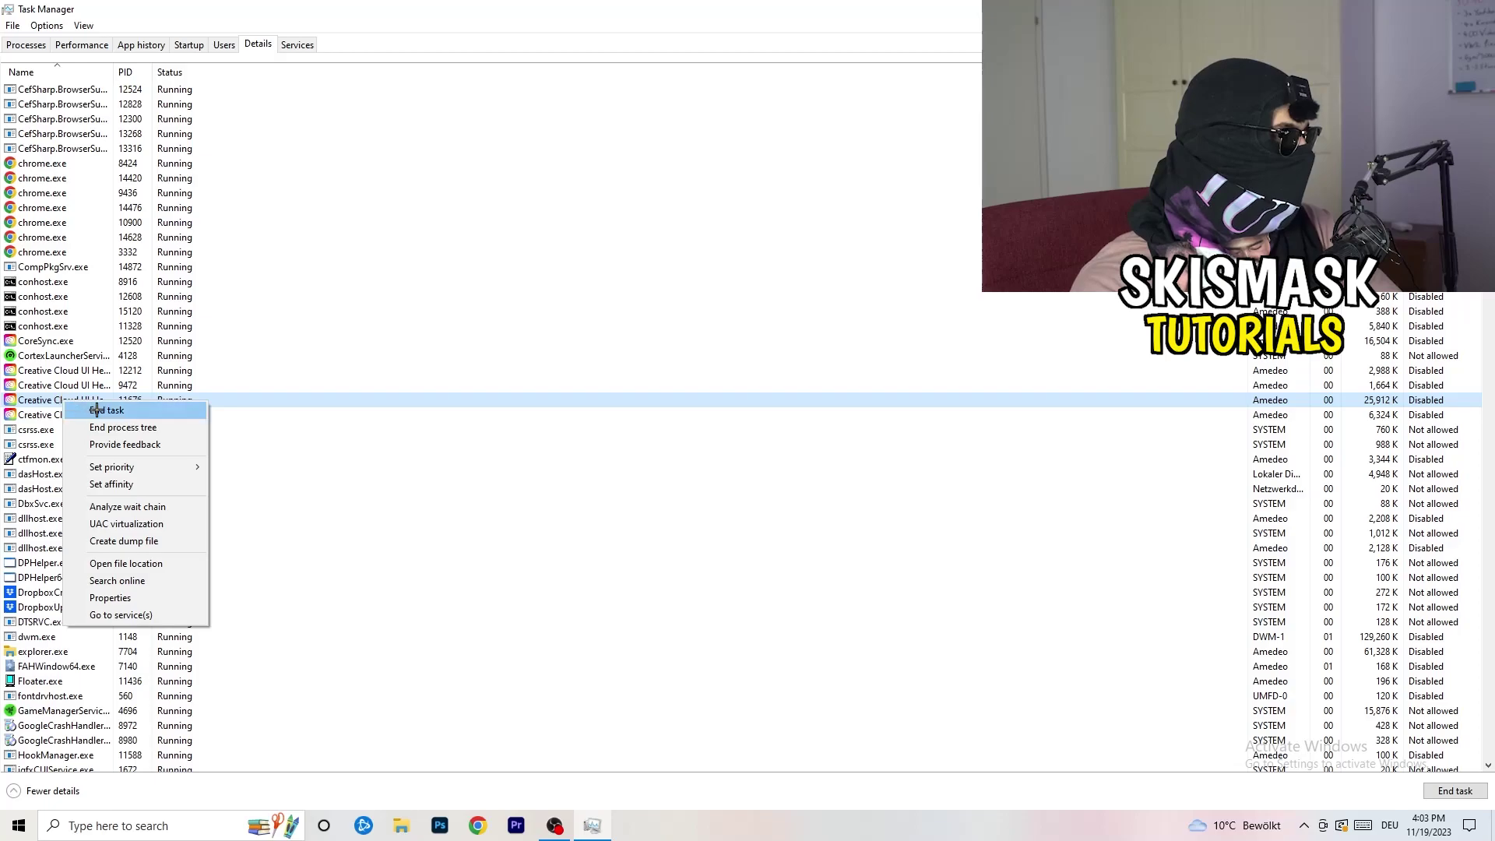
mouse_move(124, 467)
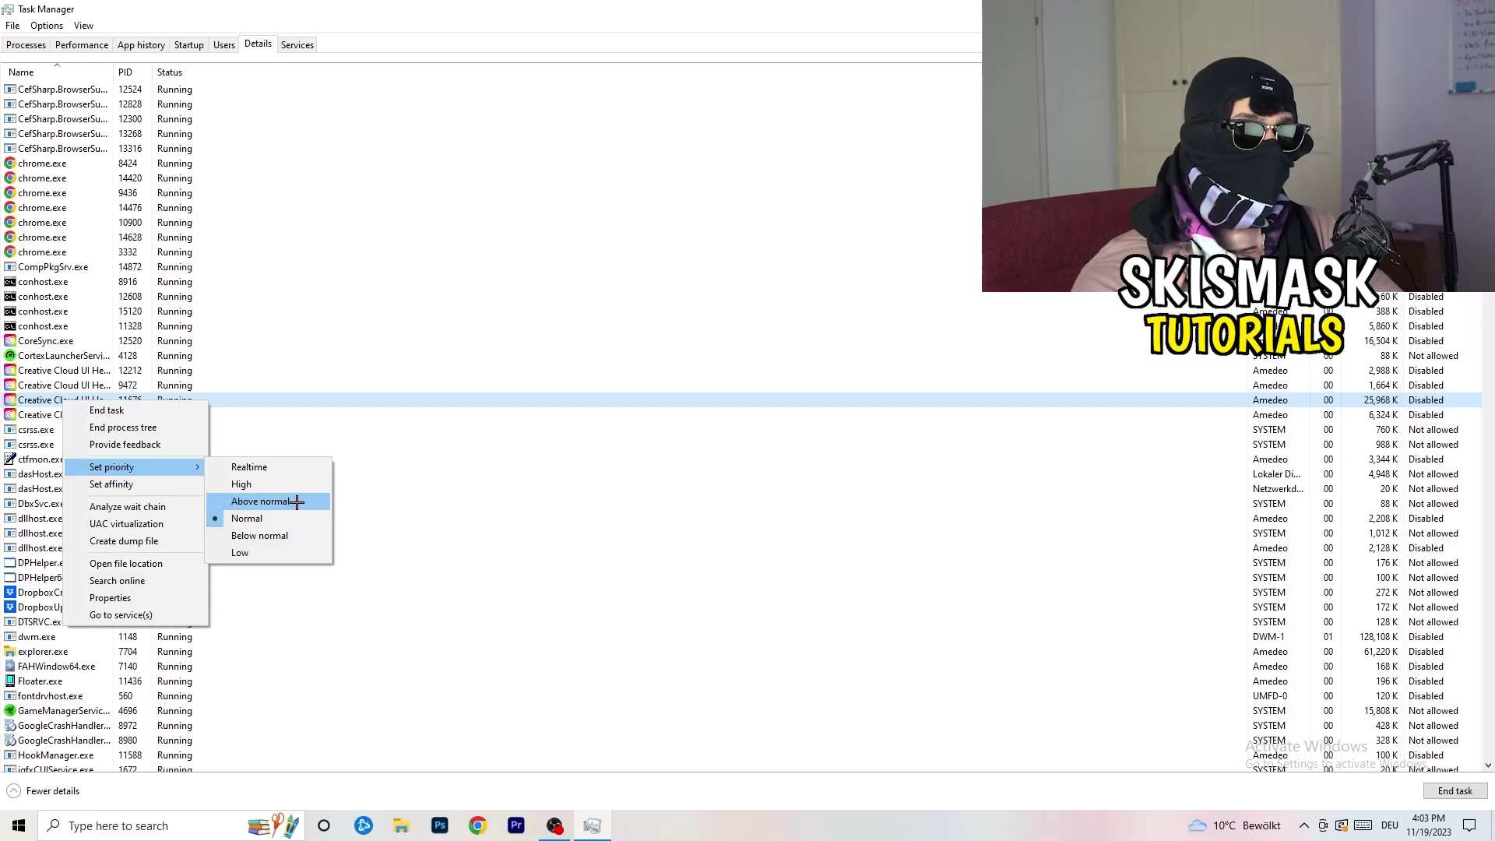
- Review the startup apps, view the available actions for DT_Startup without applying any, and close Task Manager
click(205, 50)
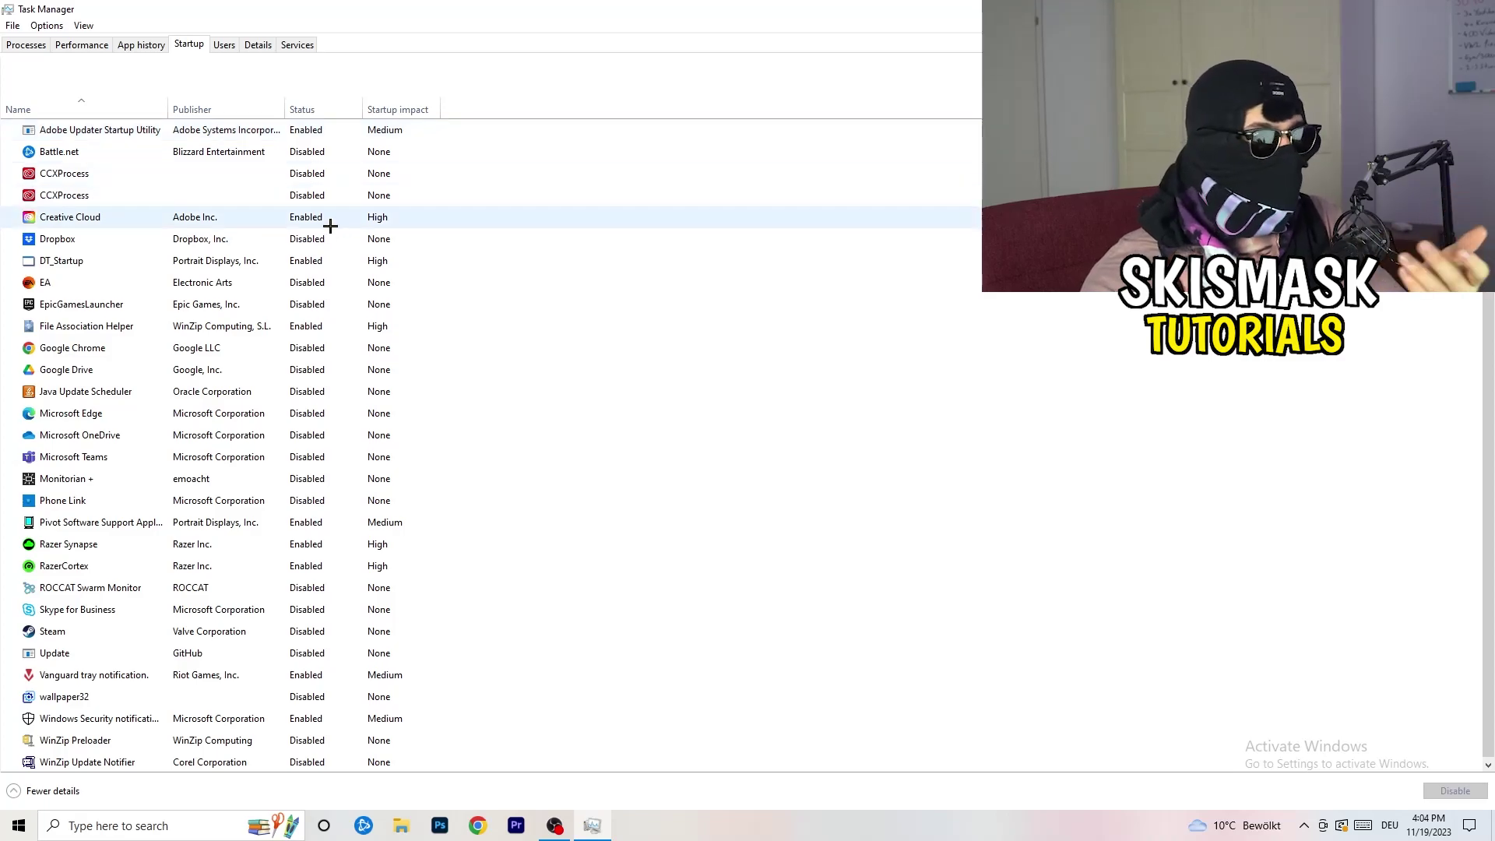
right_click(341, 256)
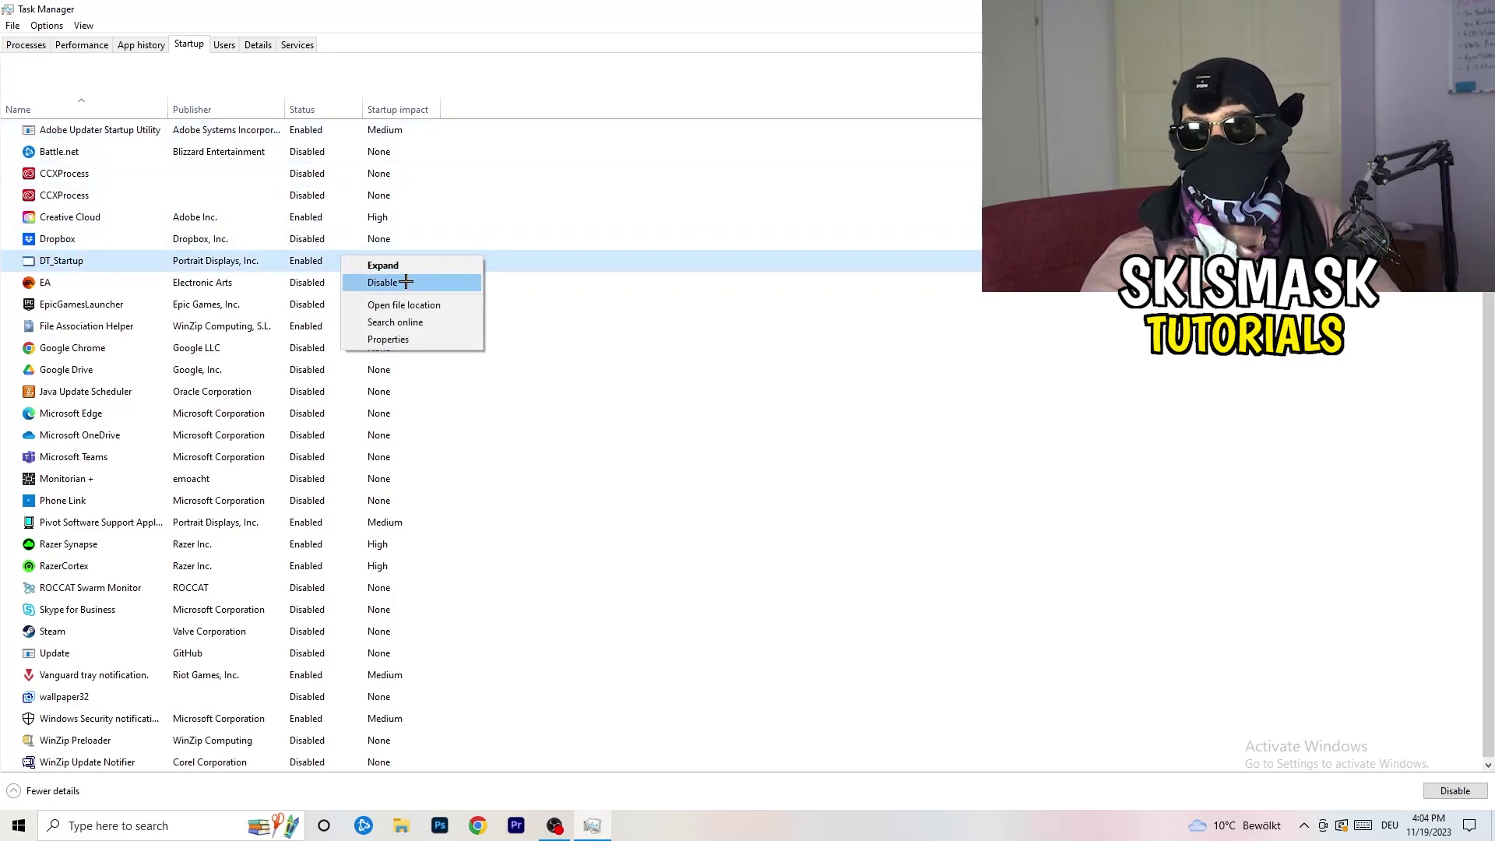
key(Escape)
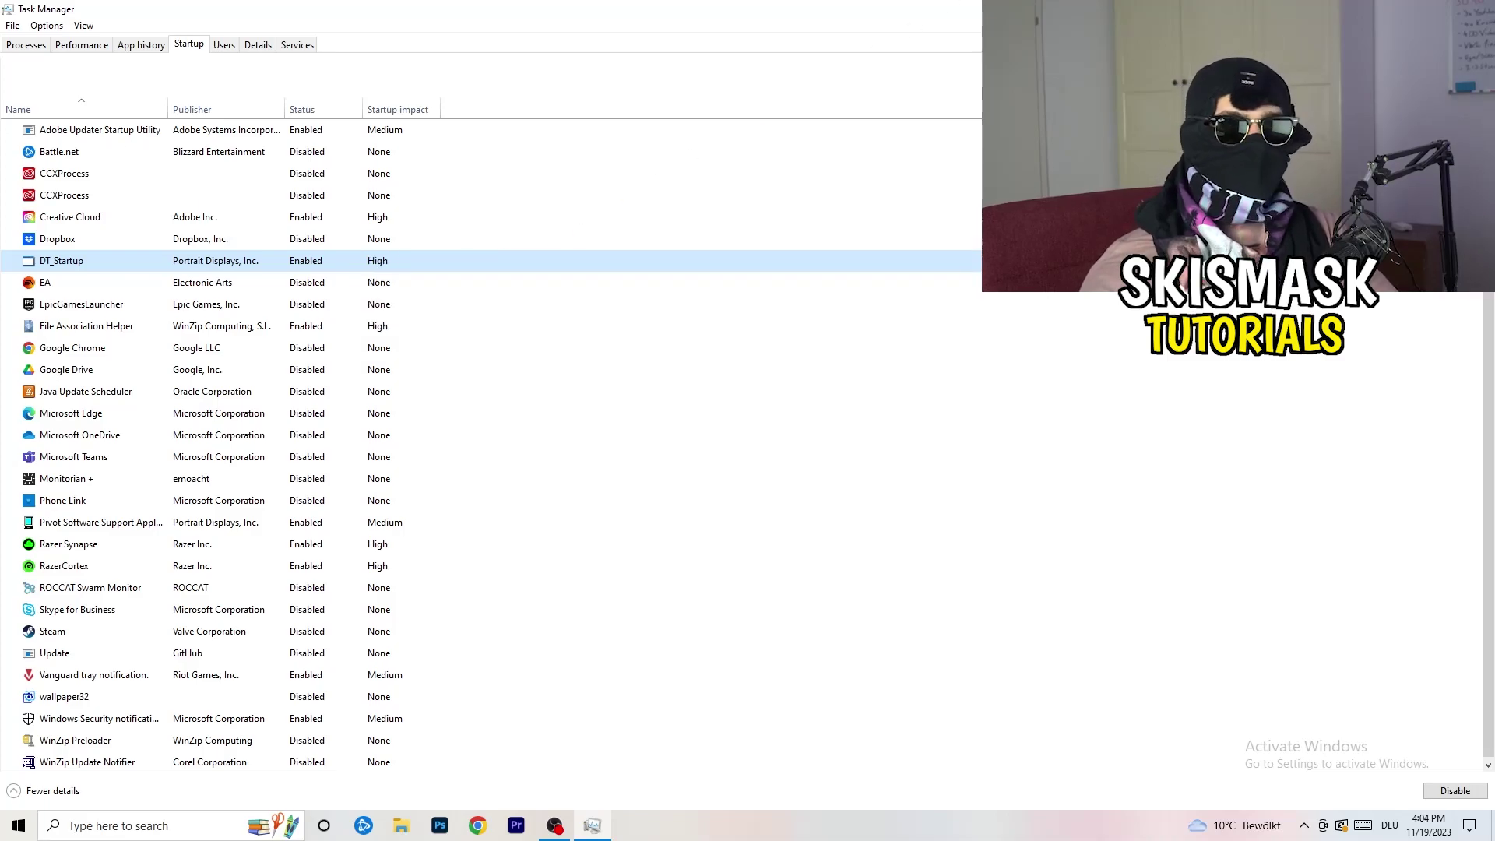
key(alt+F4)
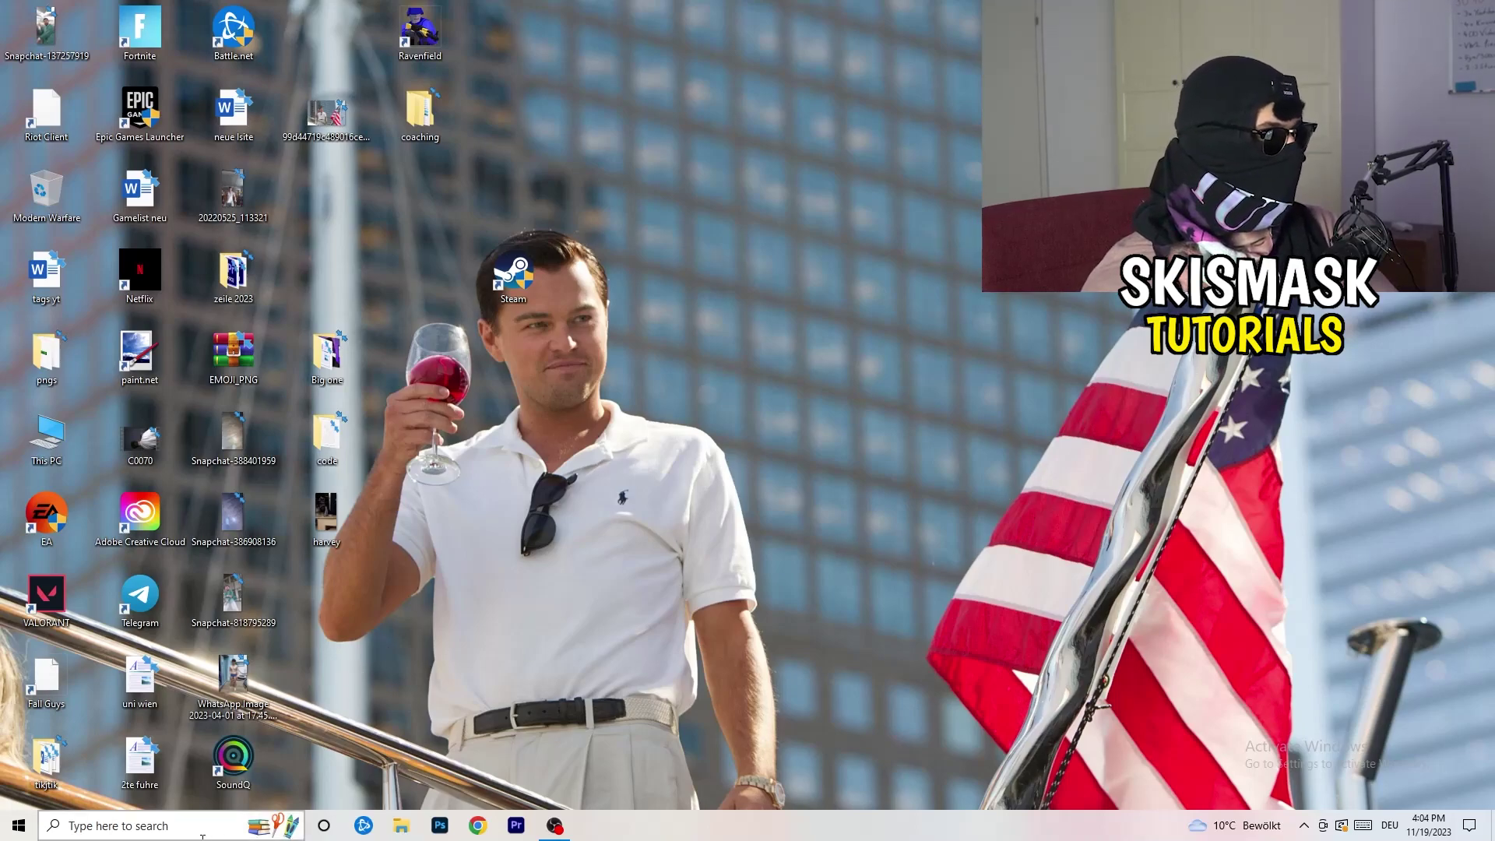
- Open the System display settings in Windows Settings and check the scale and layout options
click(15, 827)
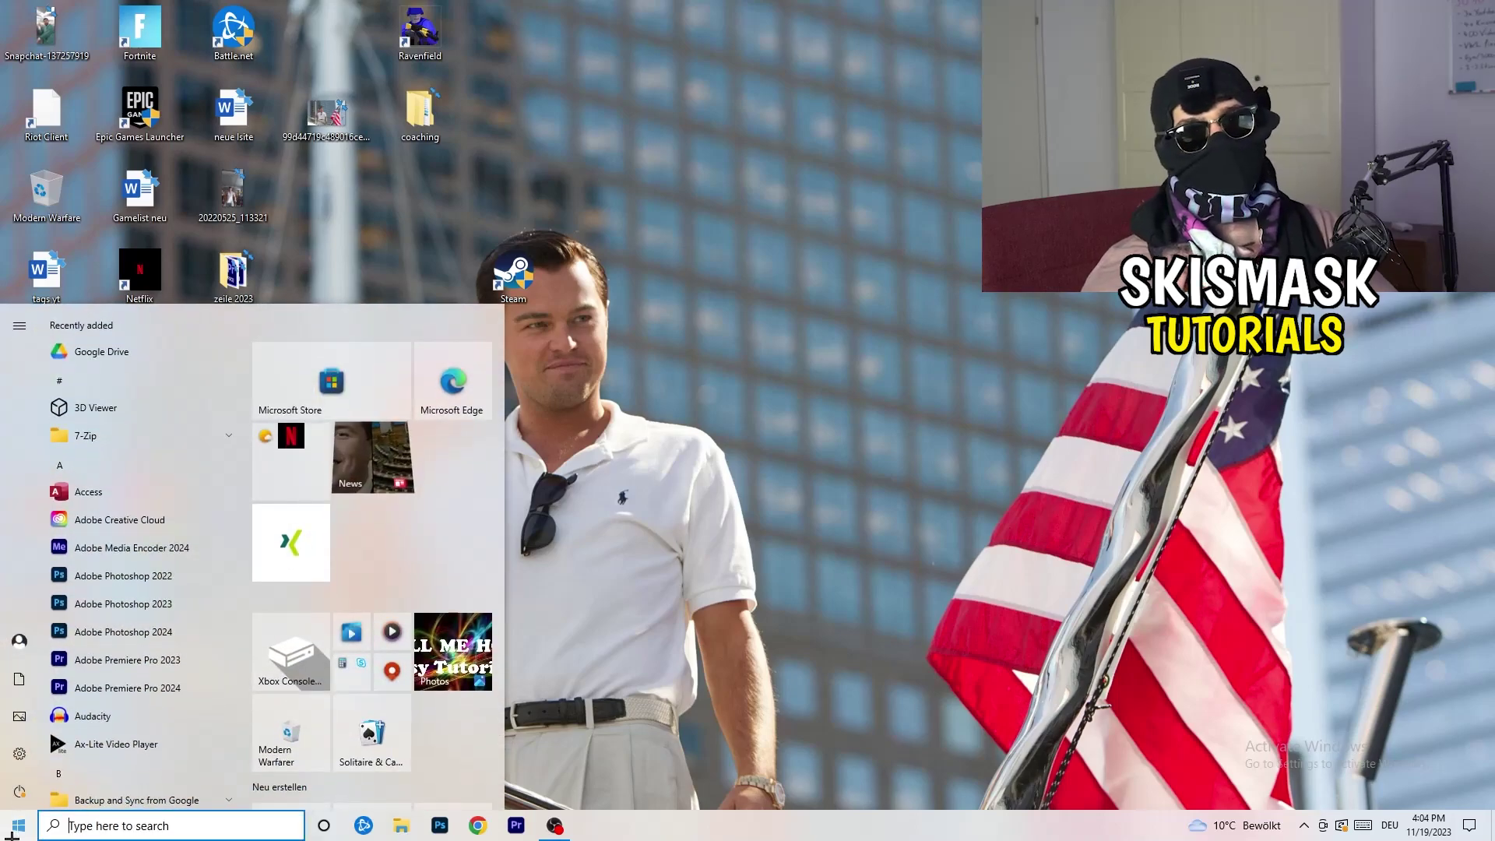
click(14, 764)
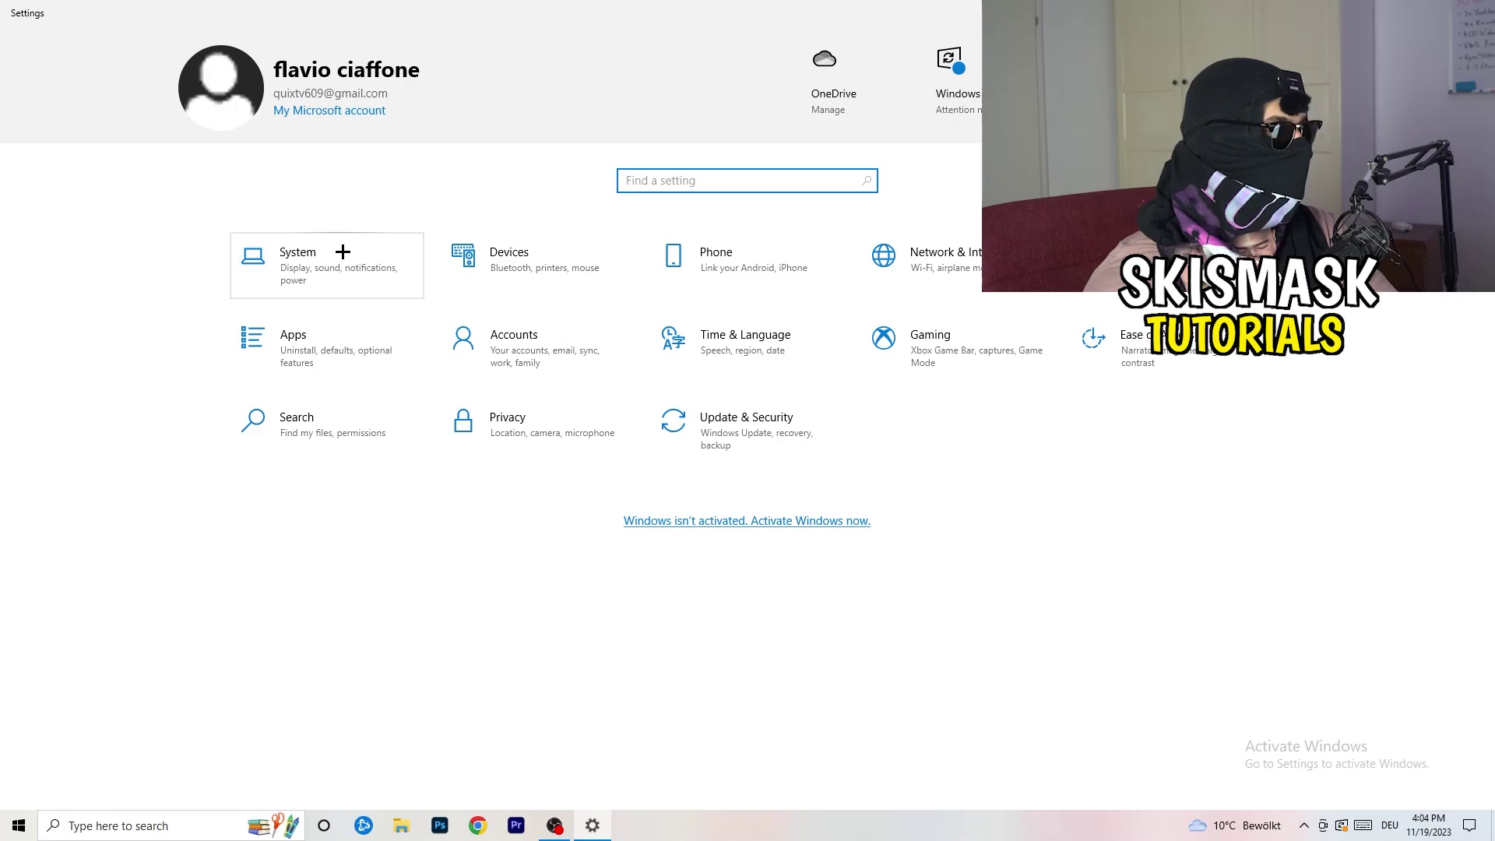
click(352, 252)
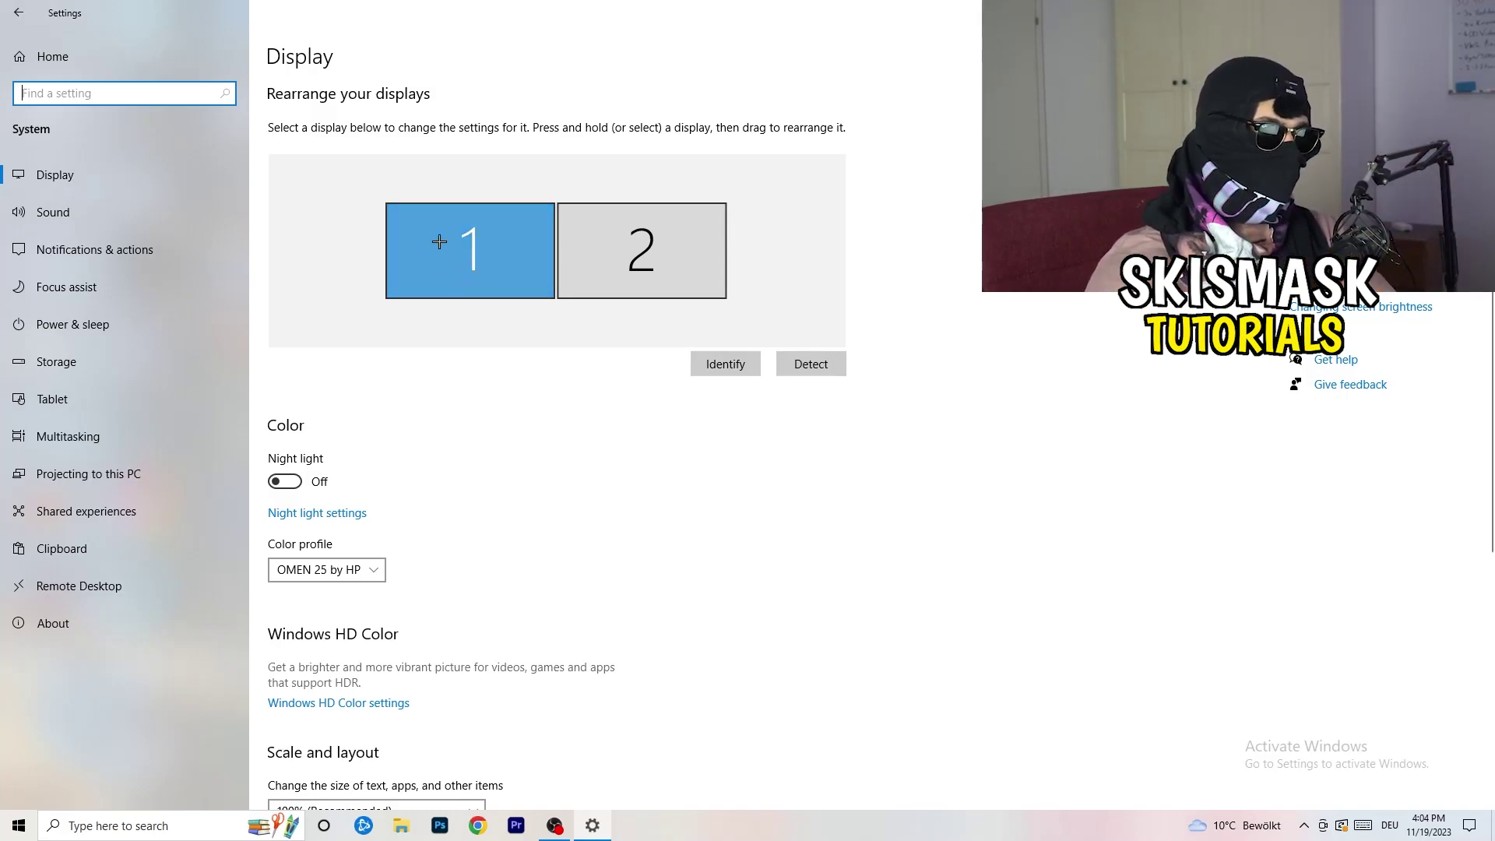
scroll(541, 282, down, 5)
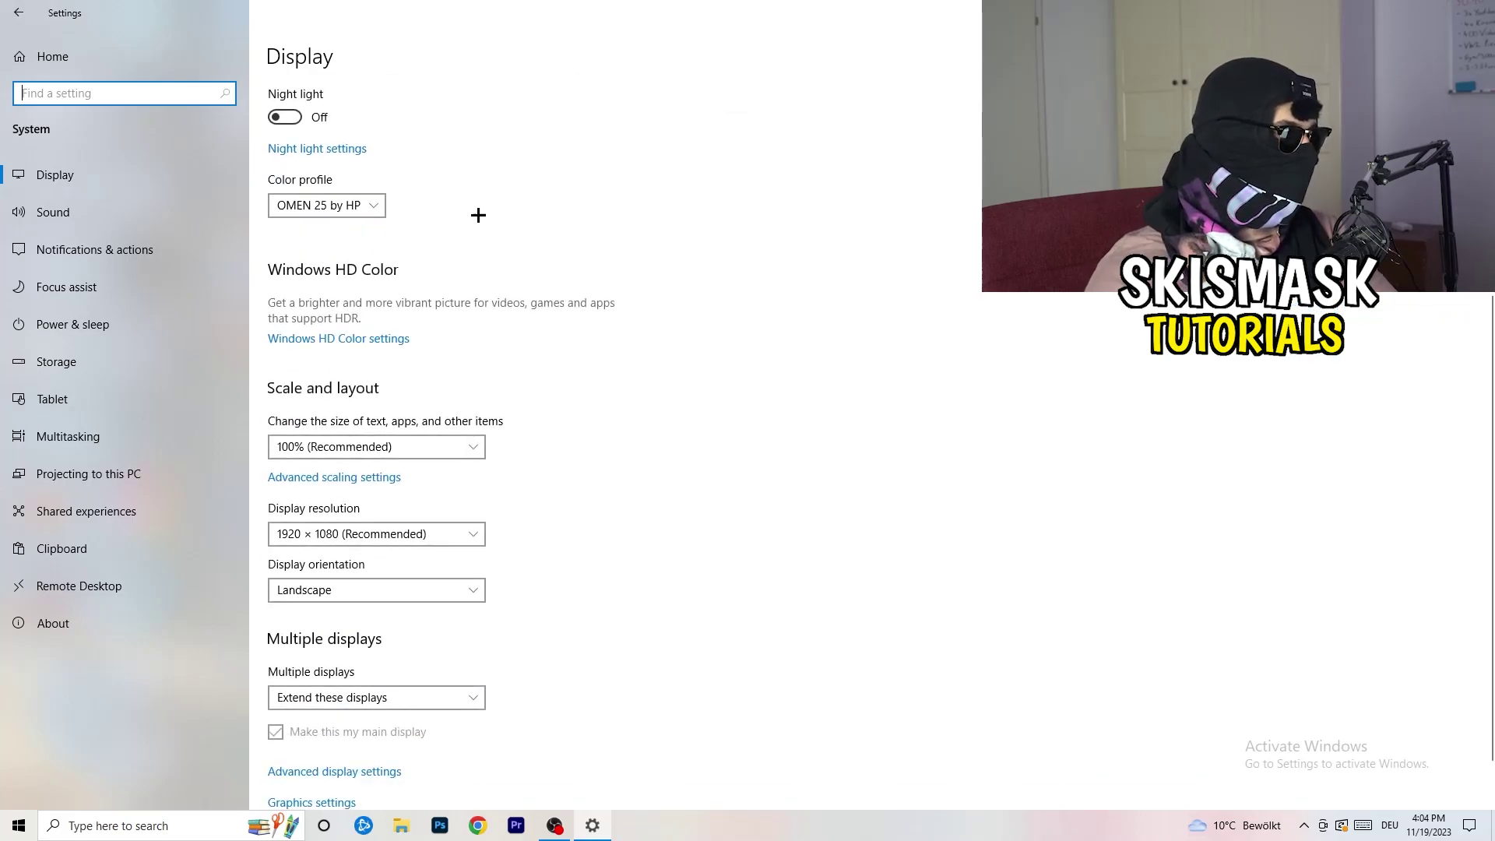
click(421, 447)
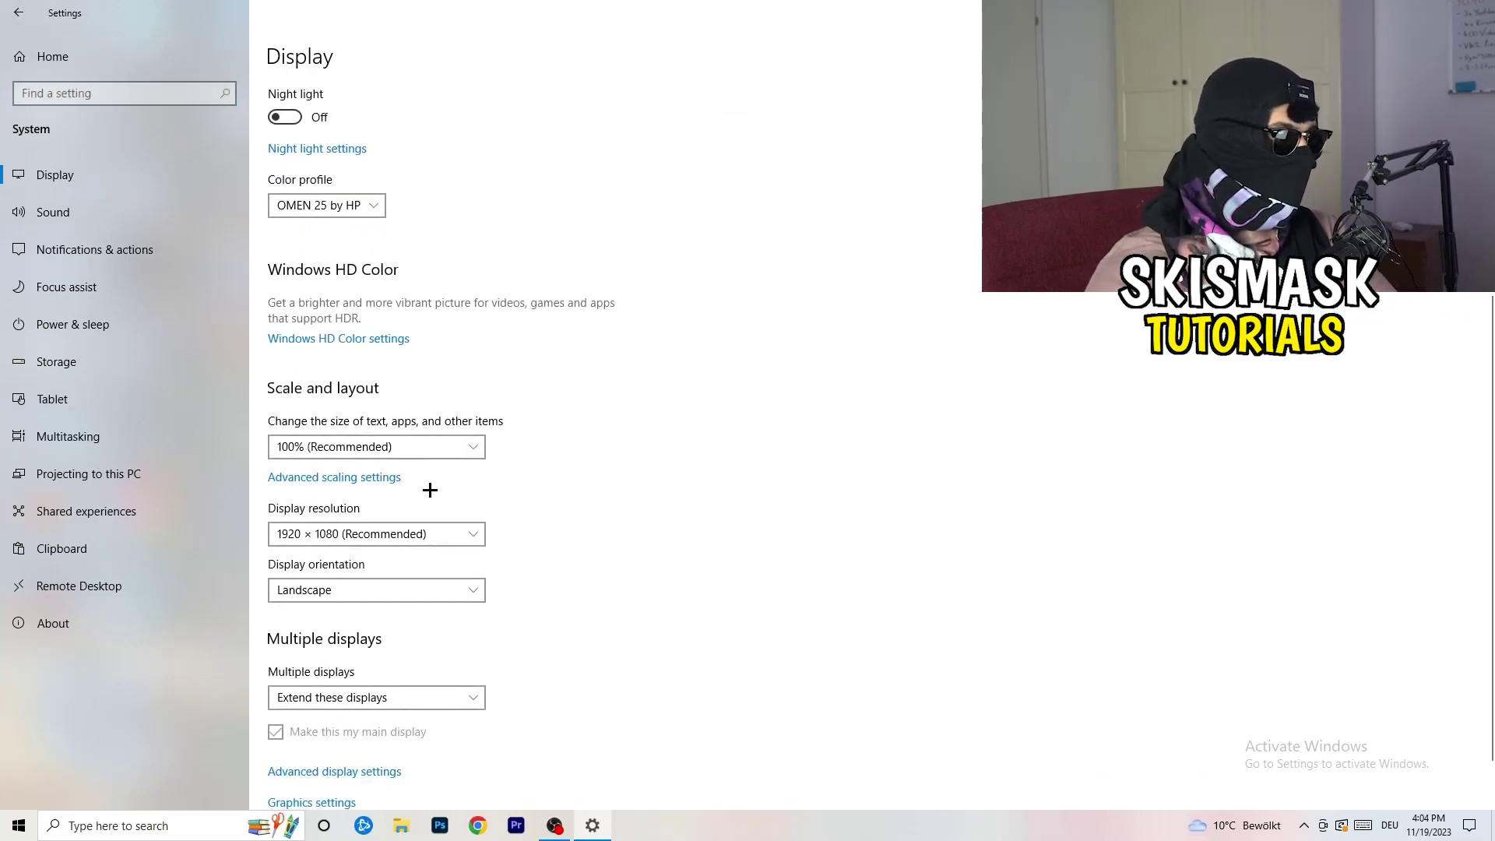
click(801, 419)
scroll(636, 429, down, 1)
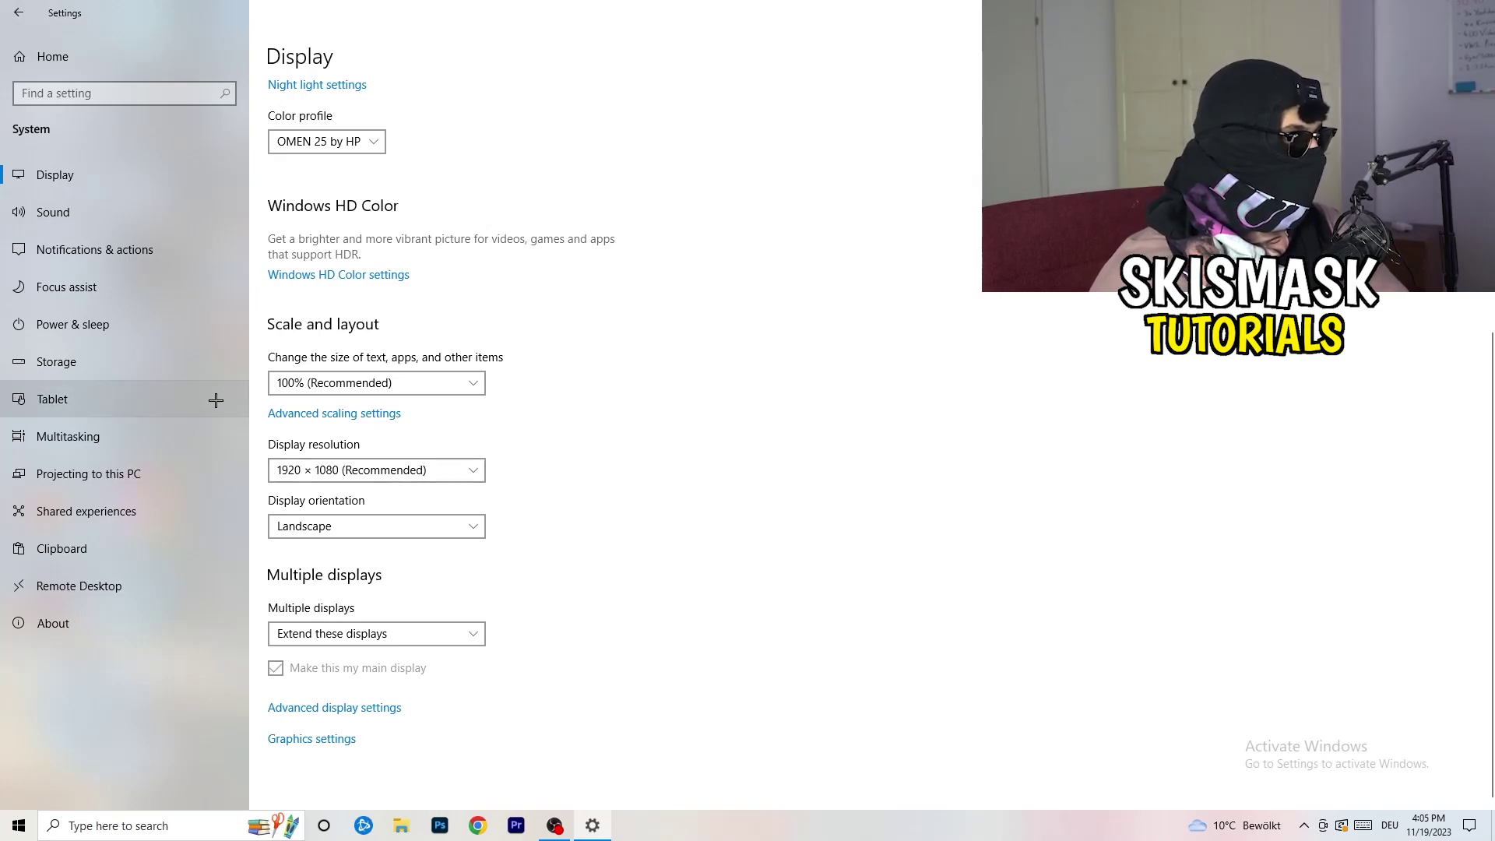
- Examine the available power plans, including the additional ones, from the Power & sleep settings and close Power Options
click(119, 324)
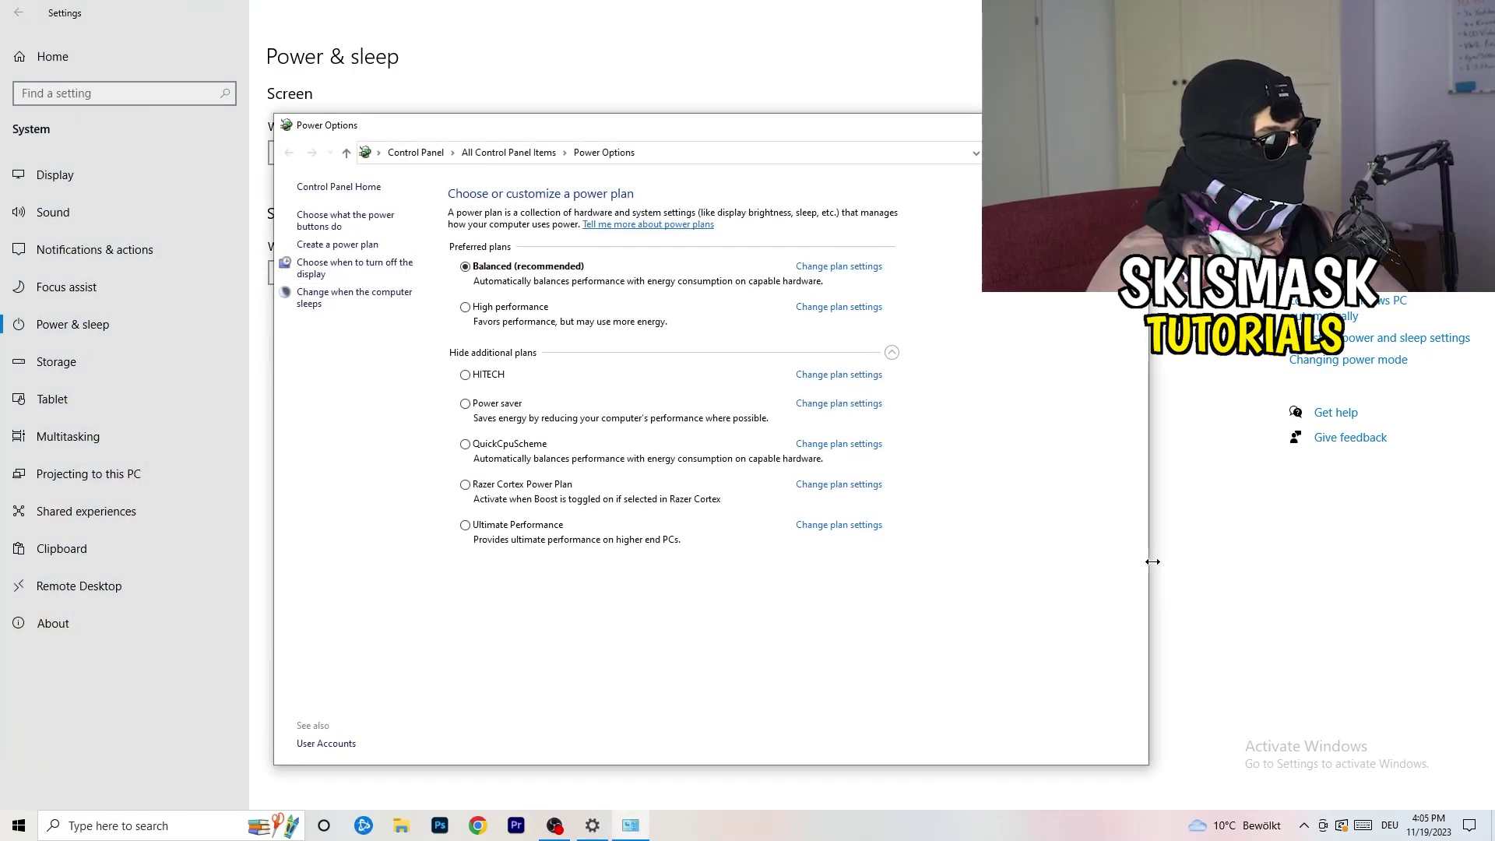
click(892, 353)
click(892, 354)
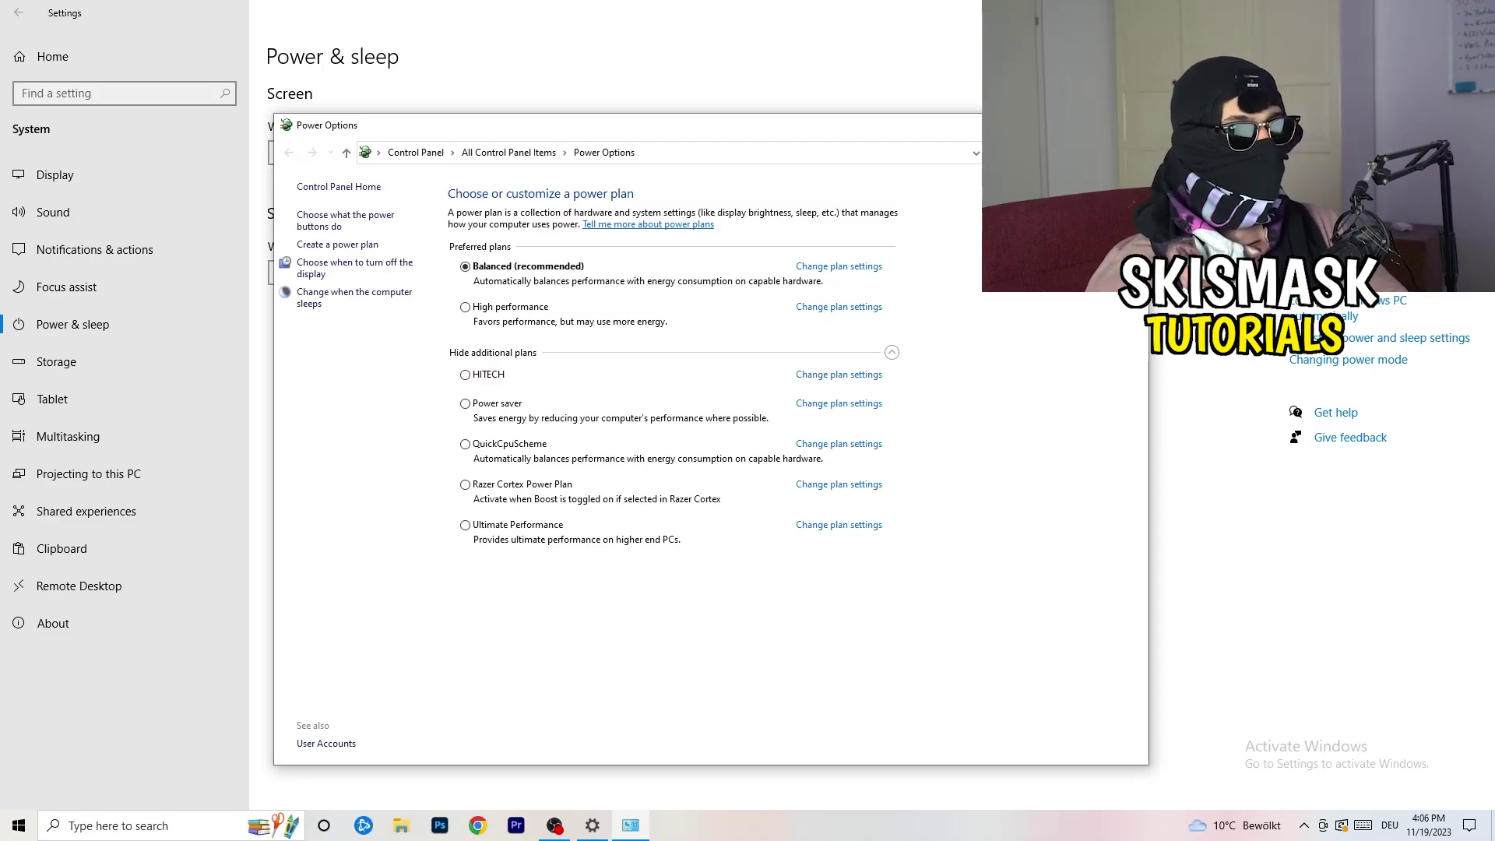
key(alt+F4)
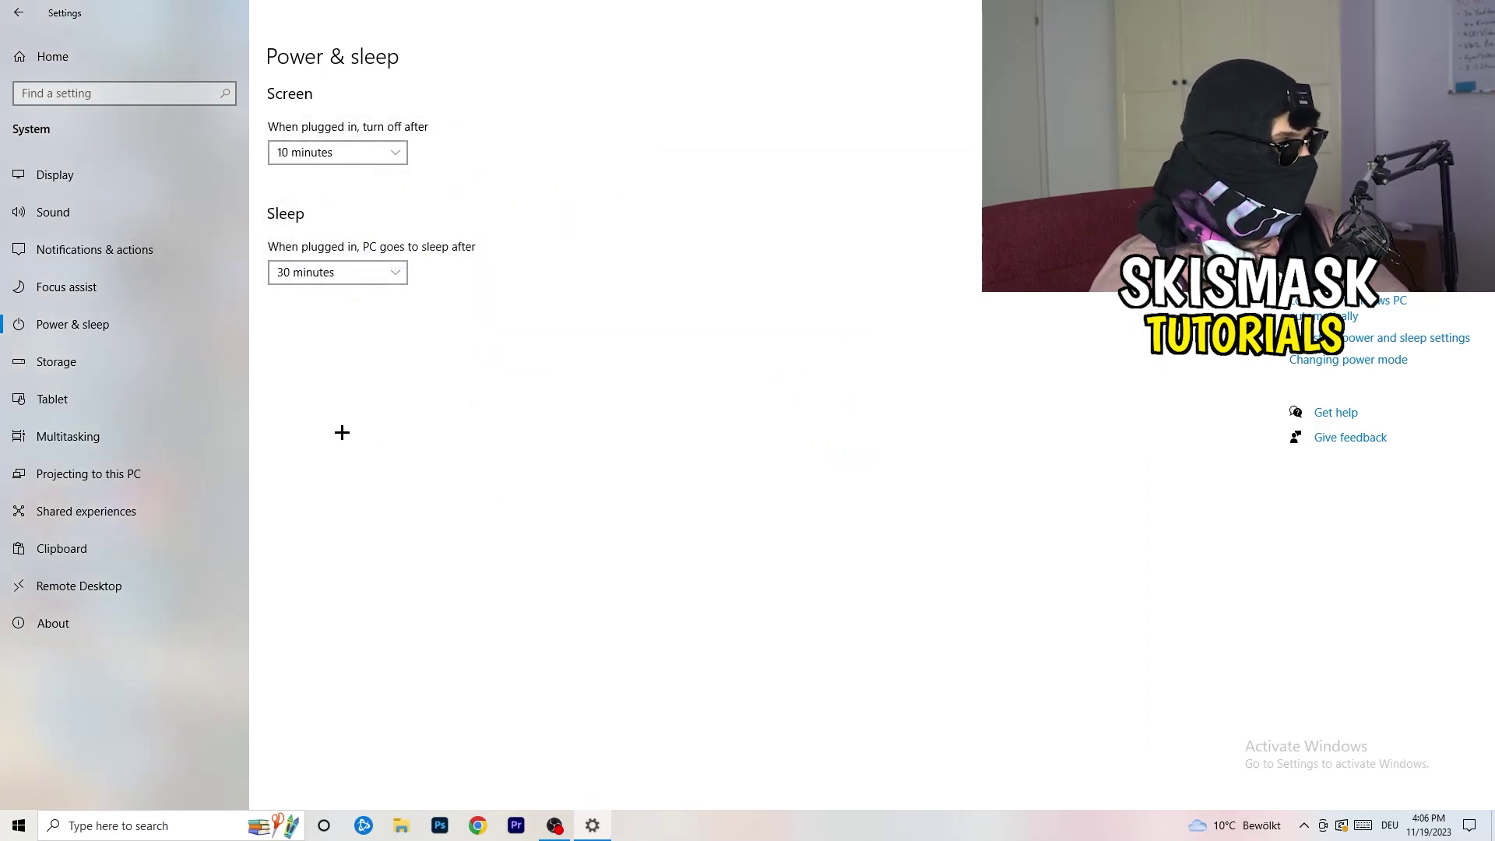
- Open the Storage Sense configuration in the Storage settings and enable deleting temporary files that apps aren't using
click(103, 373)
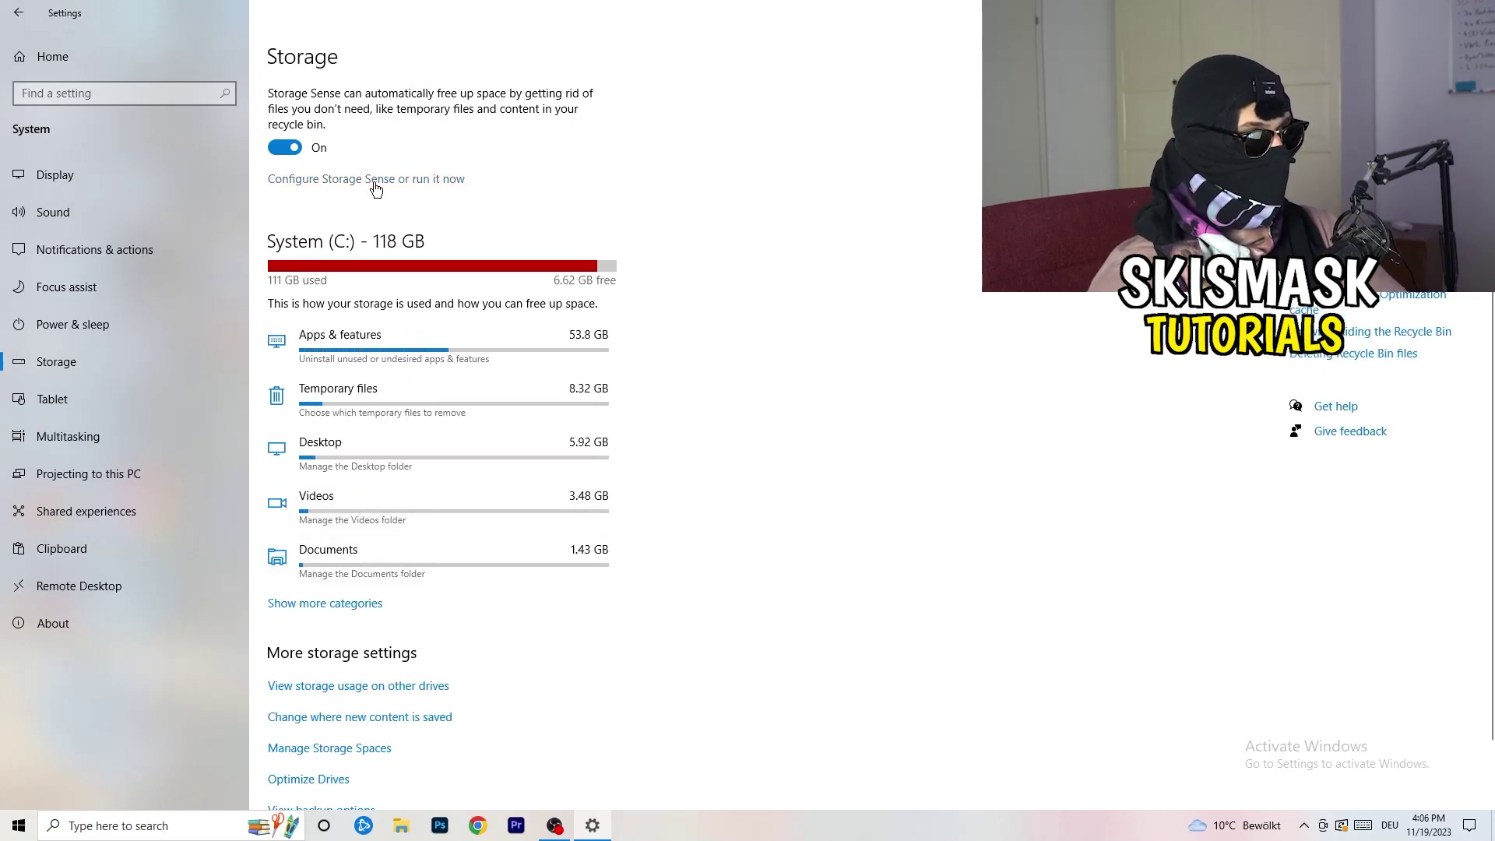
click(375, 186)
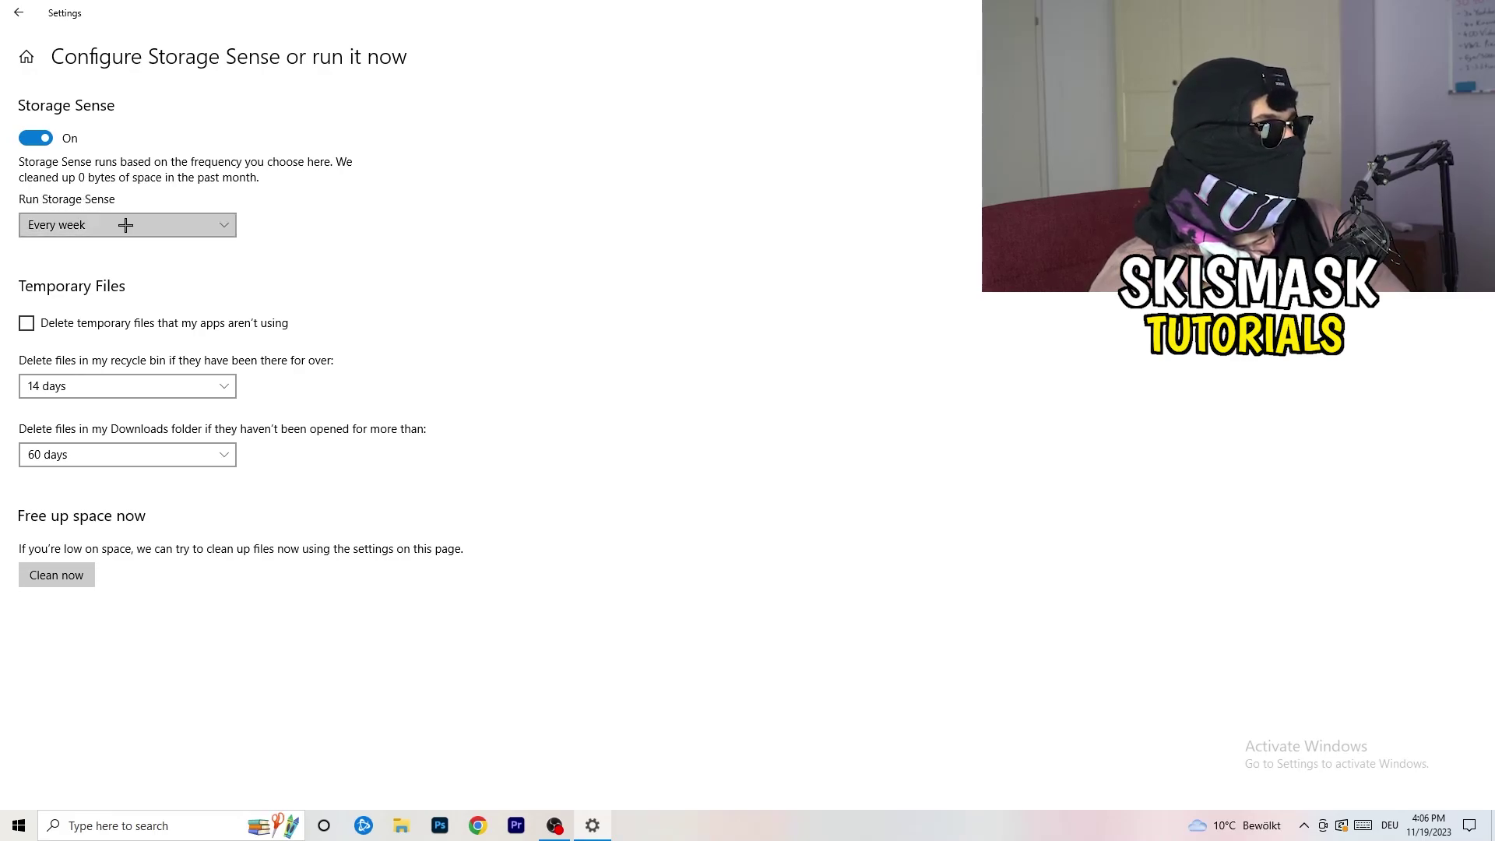
click(90, 326)
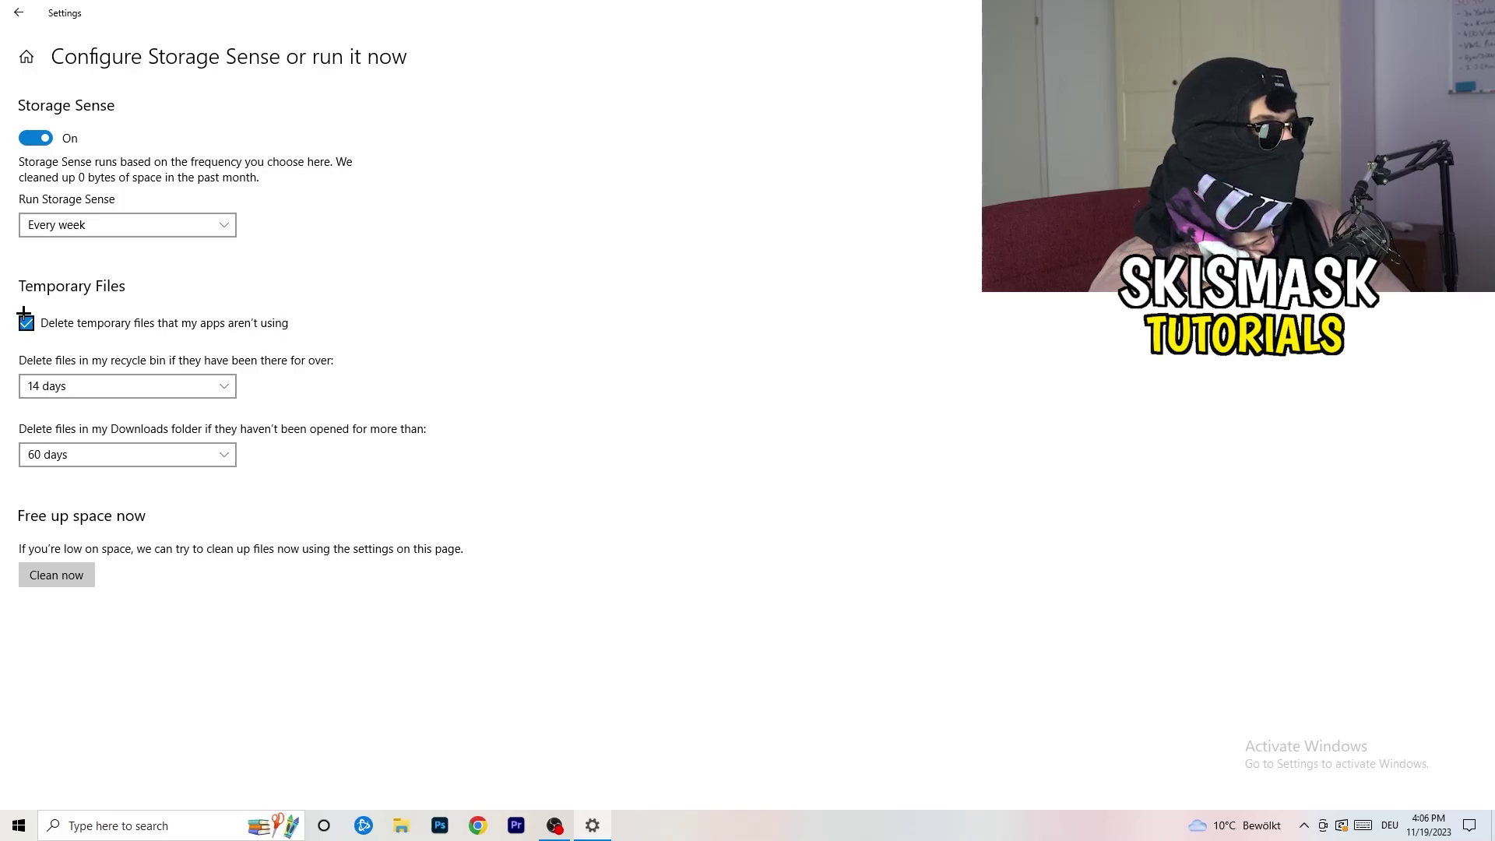
- Check the available deletion intervals for recycle bin files and for unopened Downloads folder files in the Storage Sense configuration
click(120, 386)
click(444, 362)
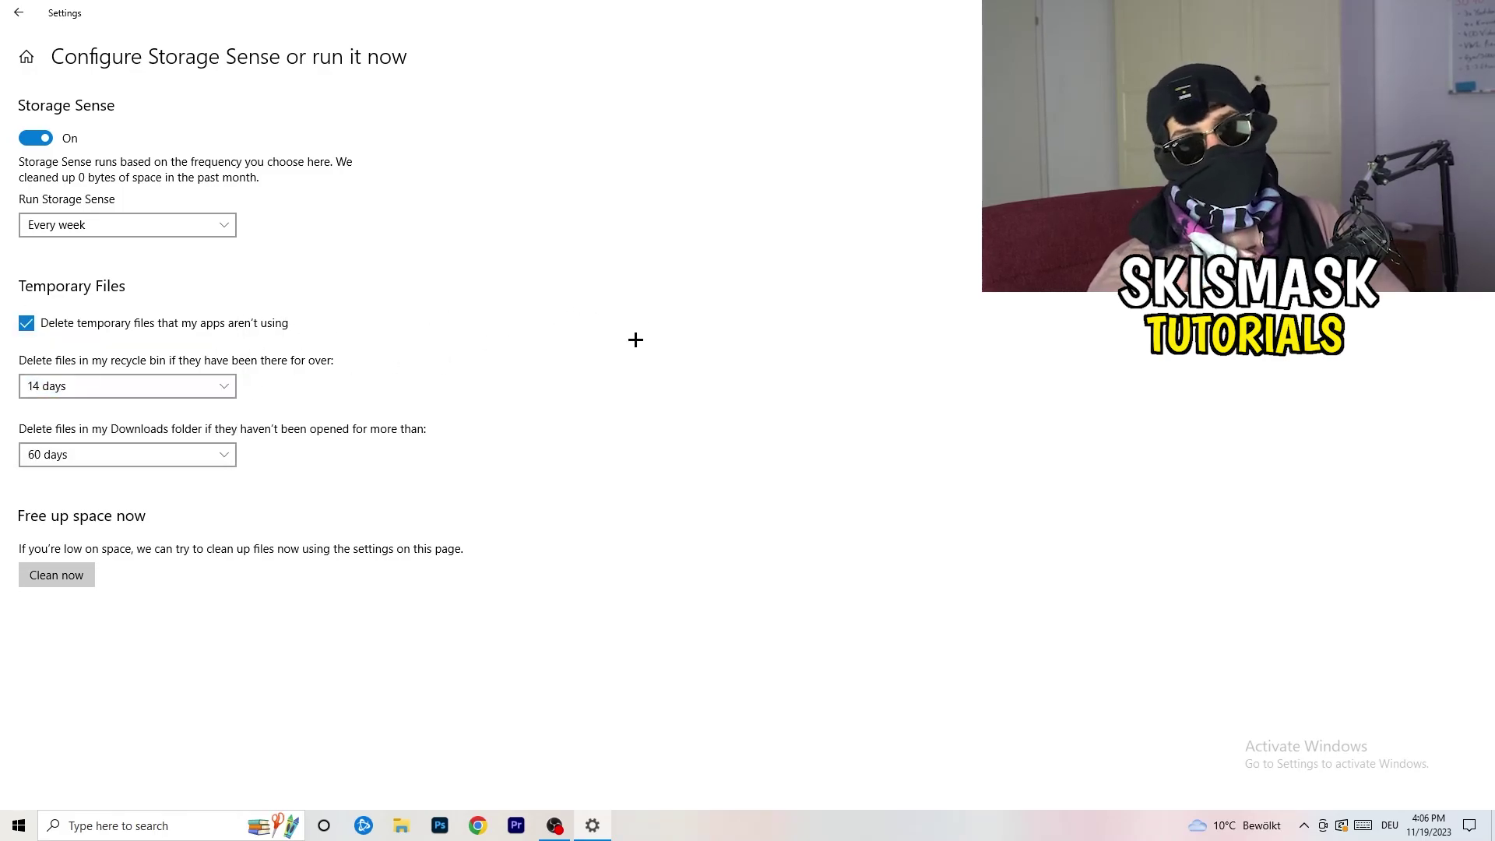
click(136, 456)
click(587, 353)
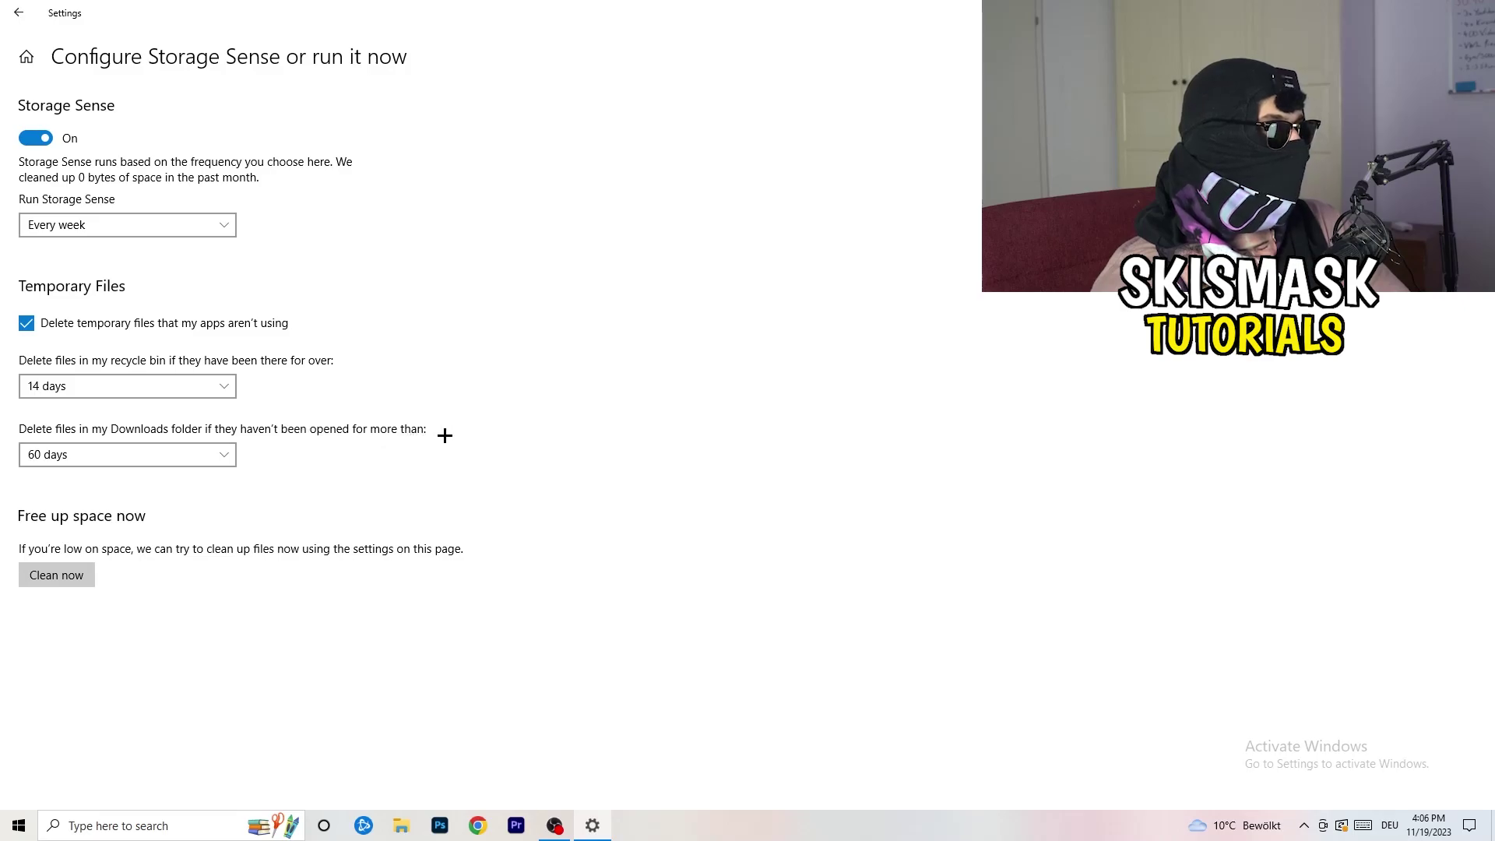
click(147, 466)
click(732, 381)
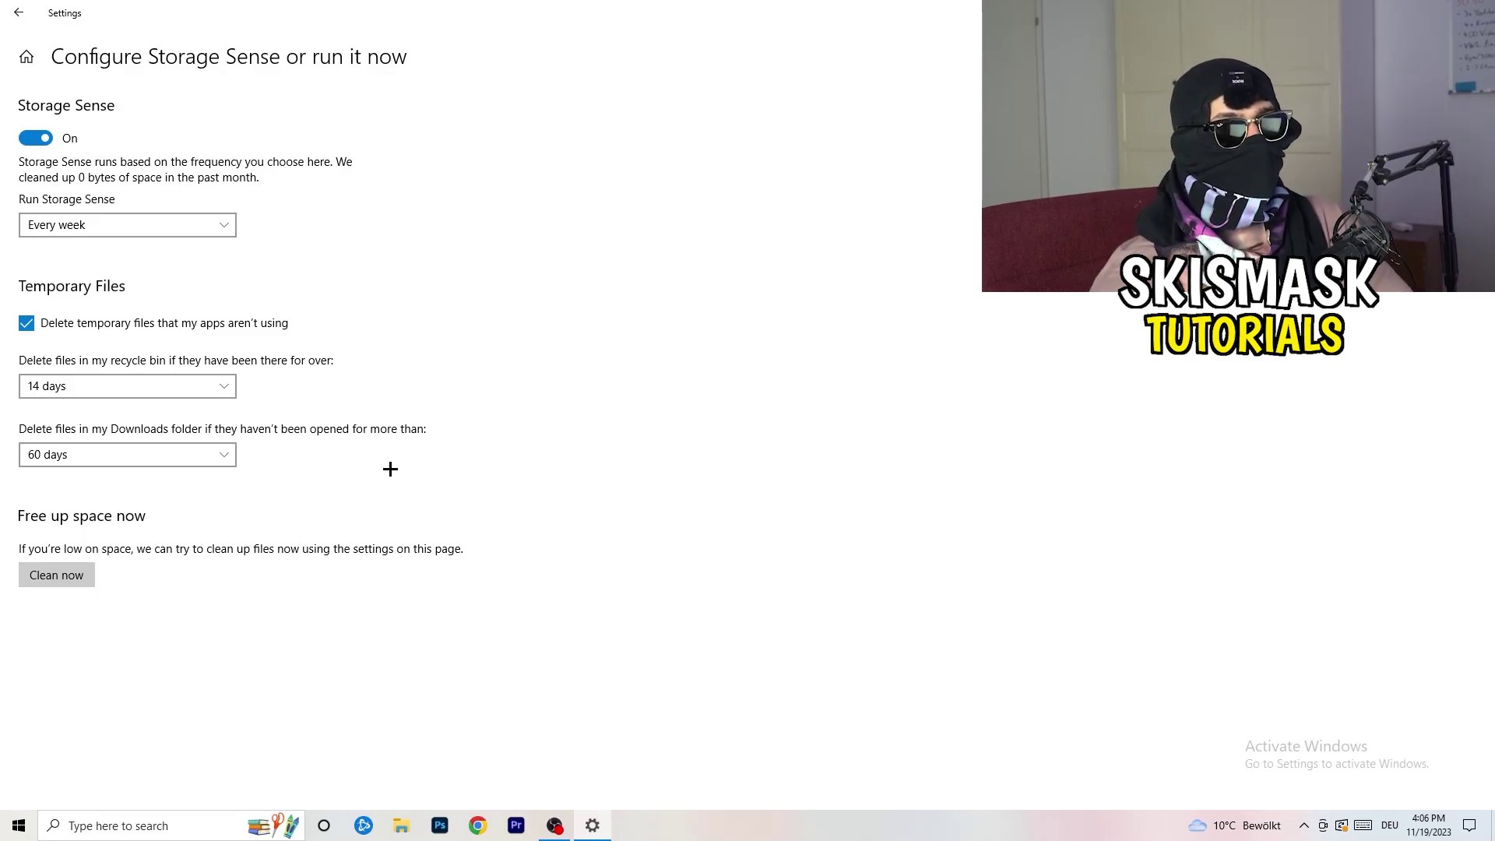
- Leave the Storage settings for the Windows Settings home page and open the Update & Security category
click(19, 12)
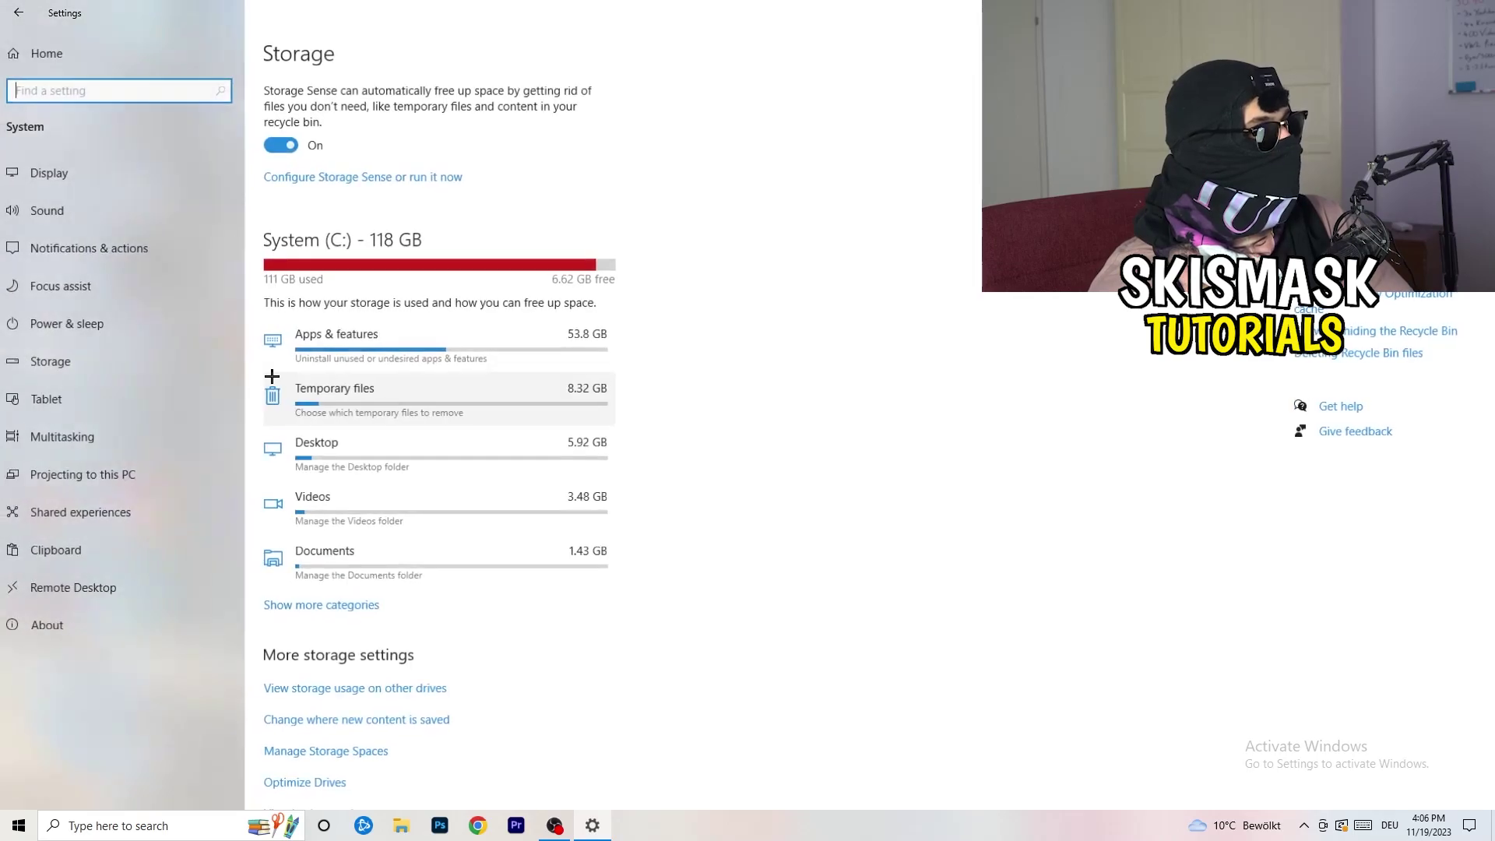
click(47, 49)
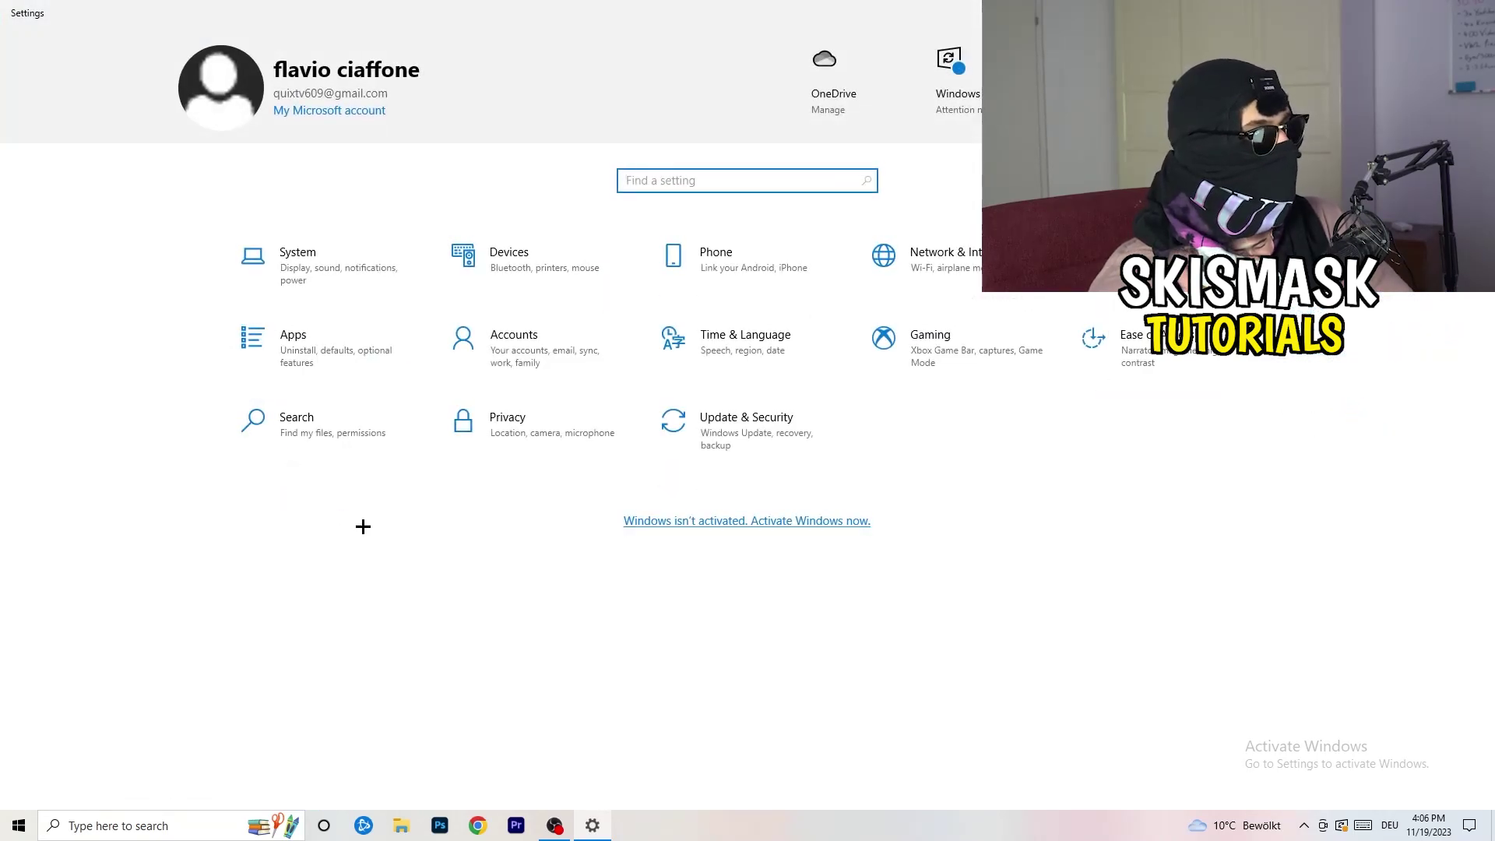
click(736, 439)
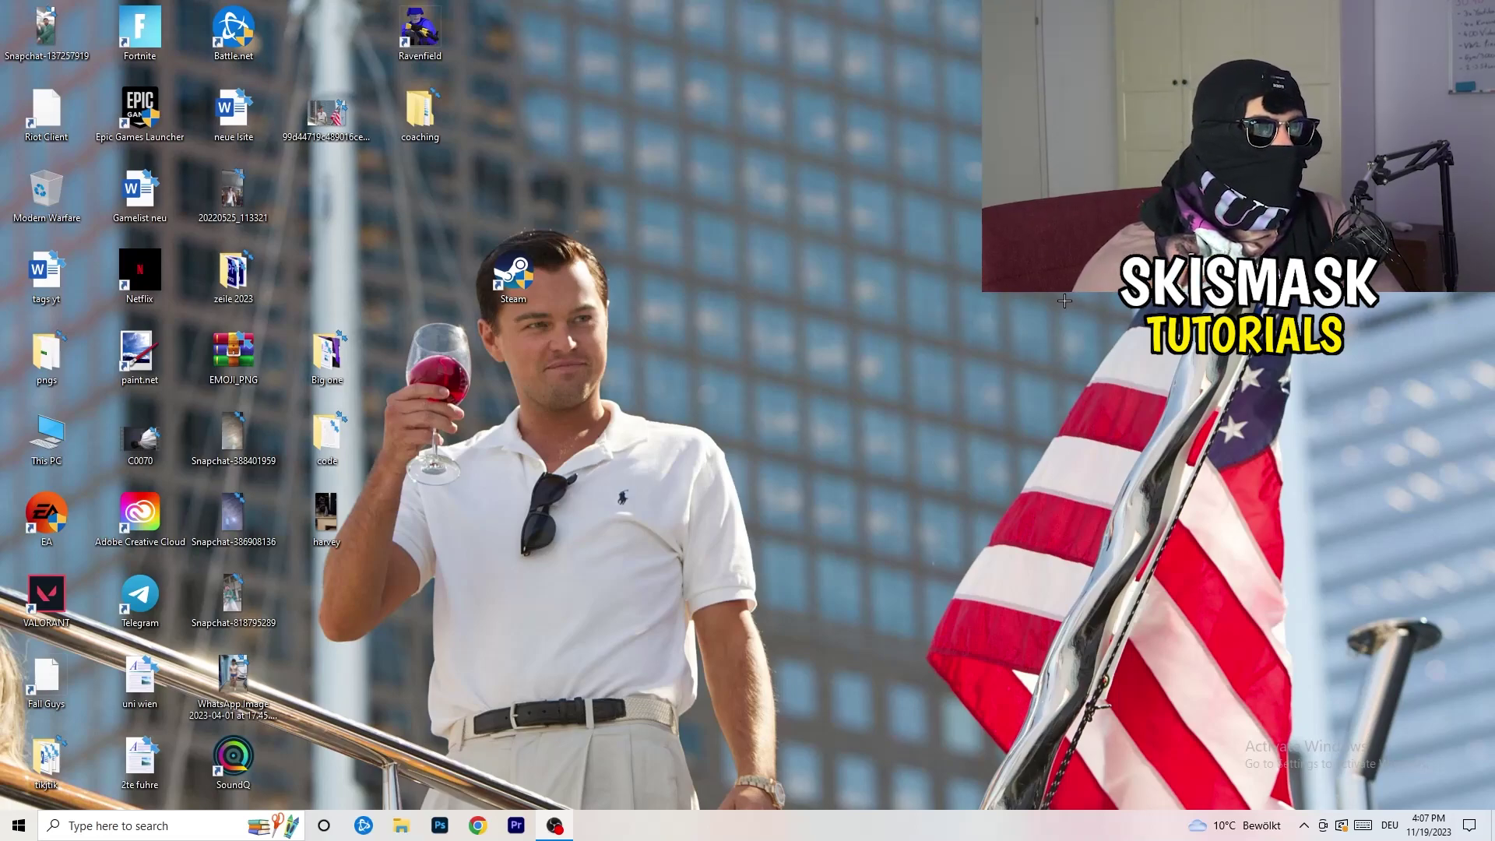
- Switch to NVIDIA Control Panel, review its resolution page and the image settings with preview, and close it
right_click(905, 329)
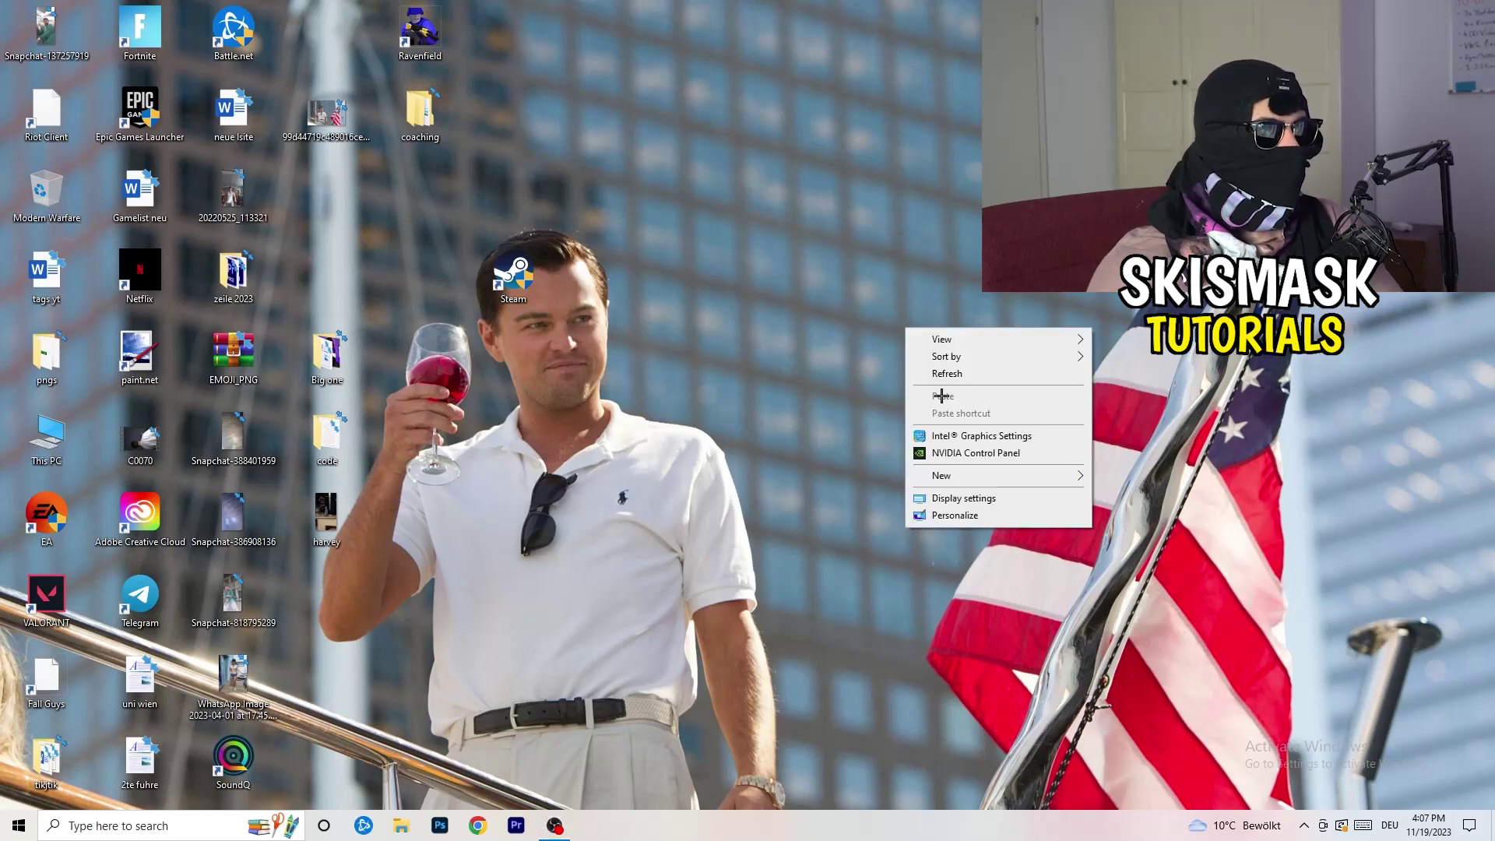
click(997, 454)
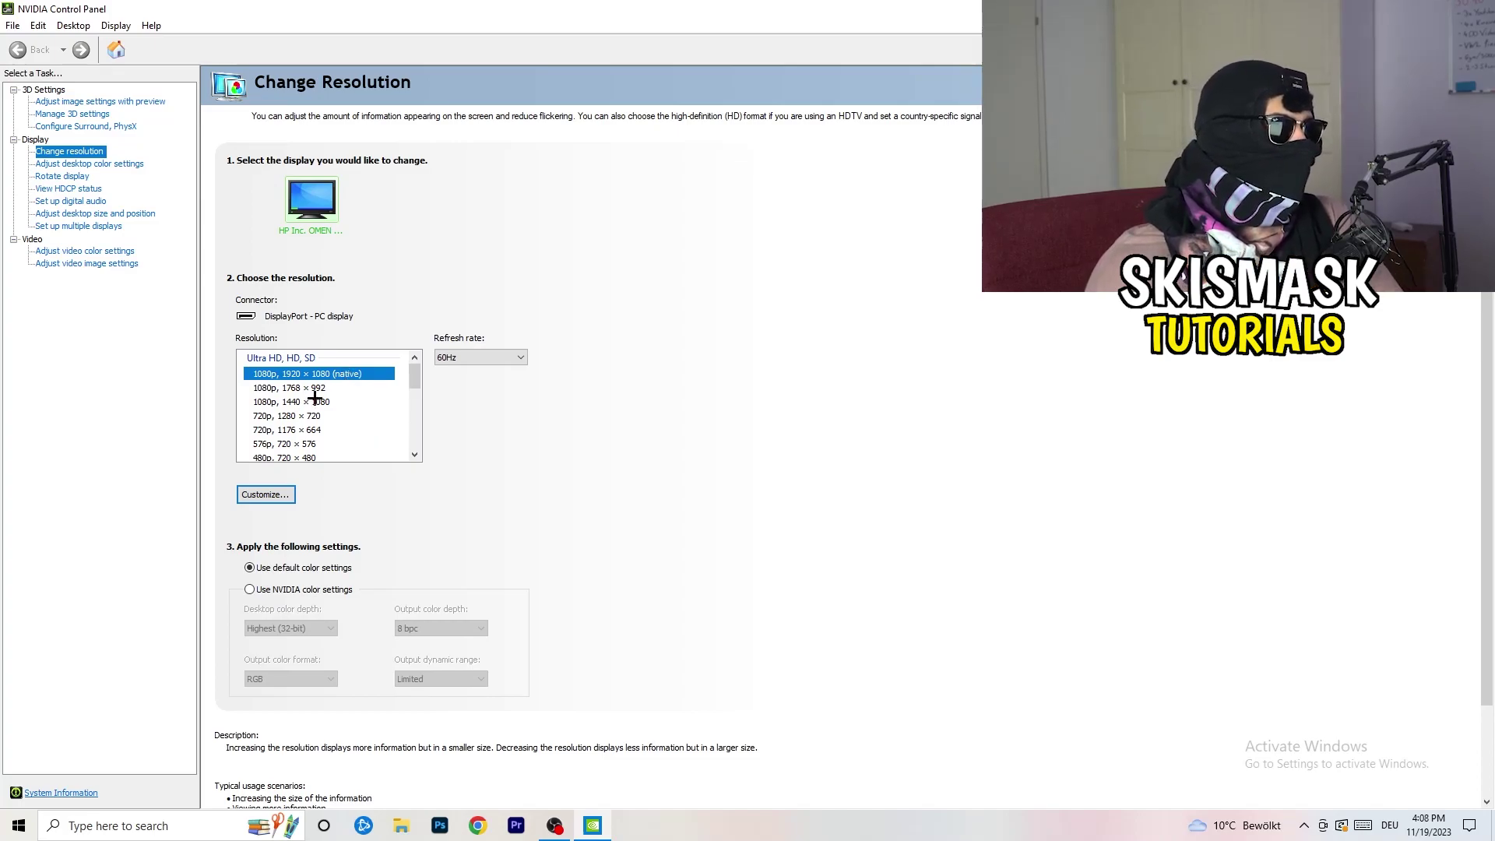
click(79, 102)
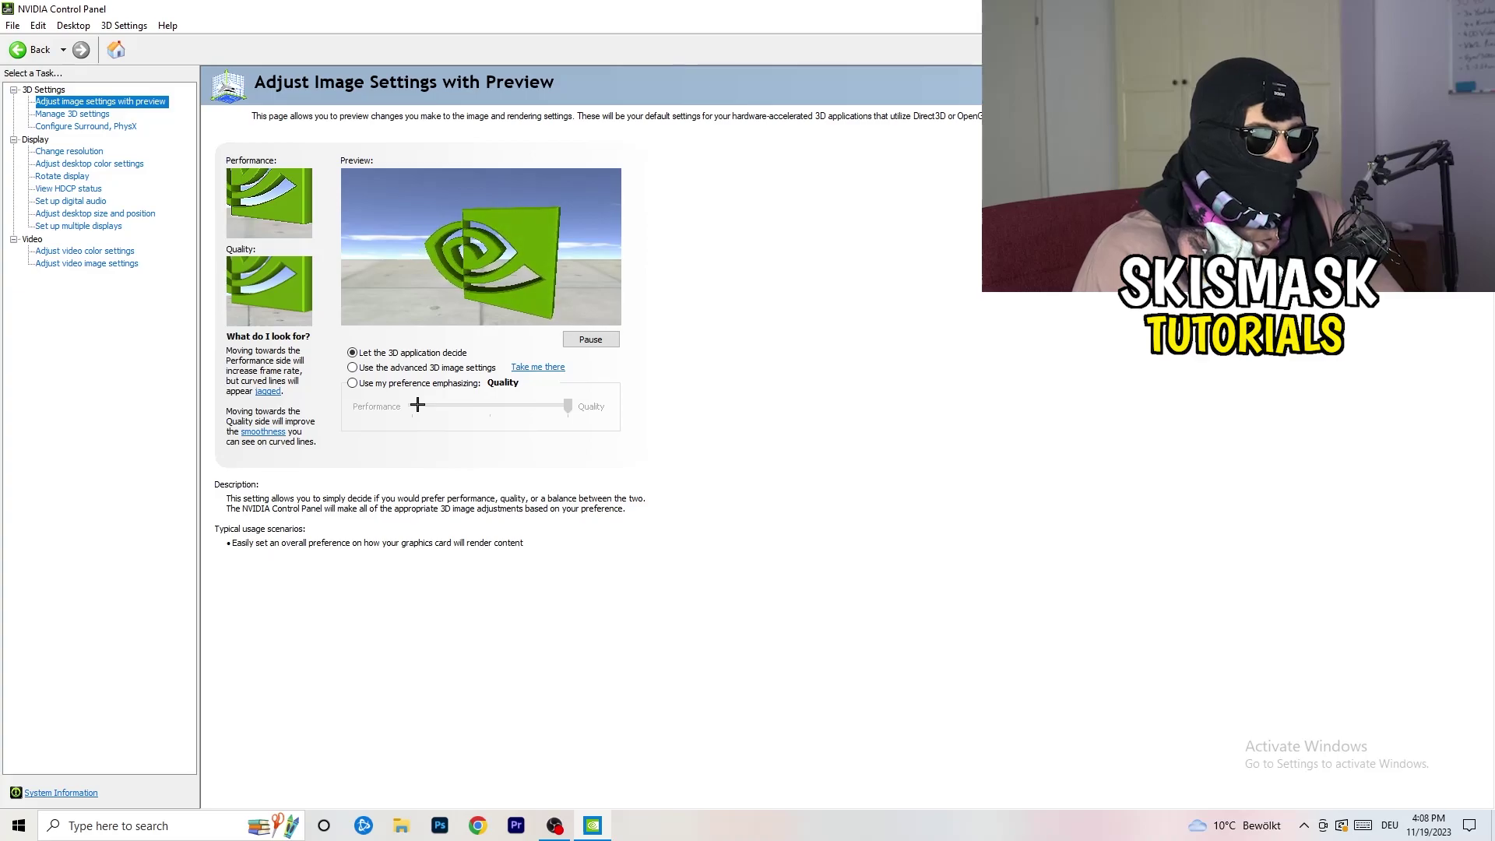
key(alt+F4)
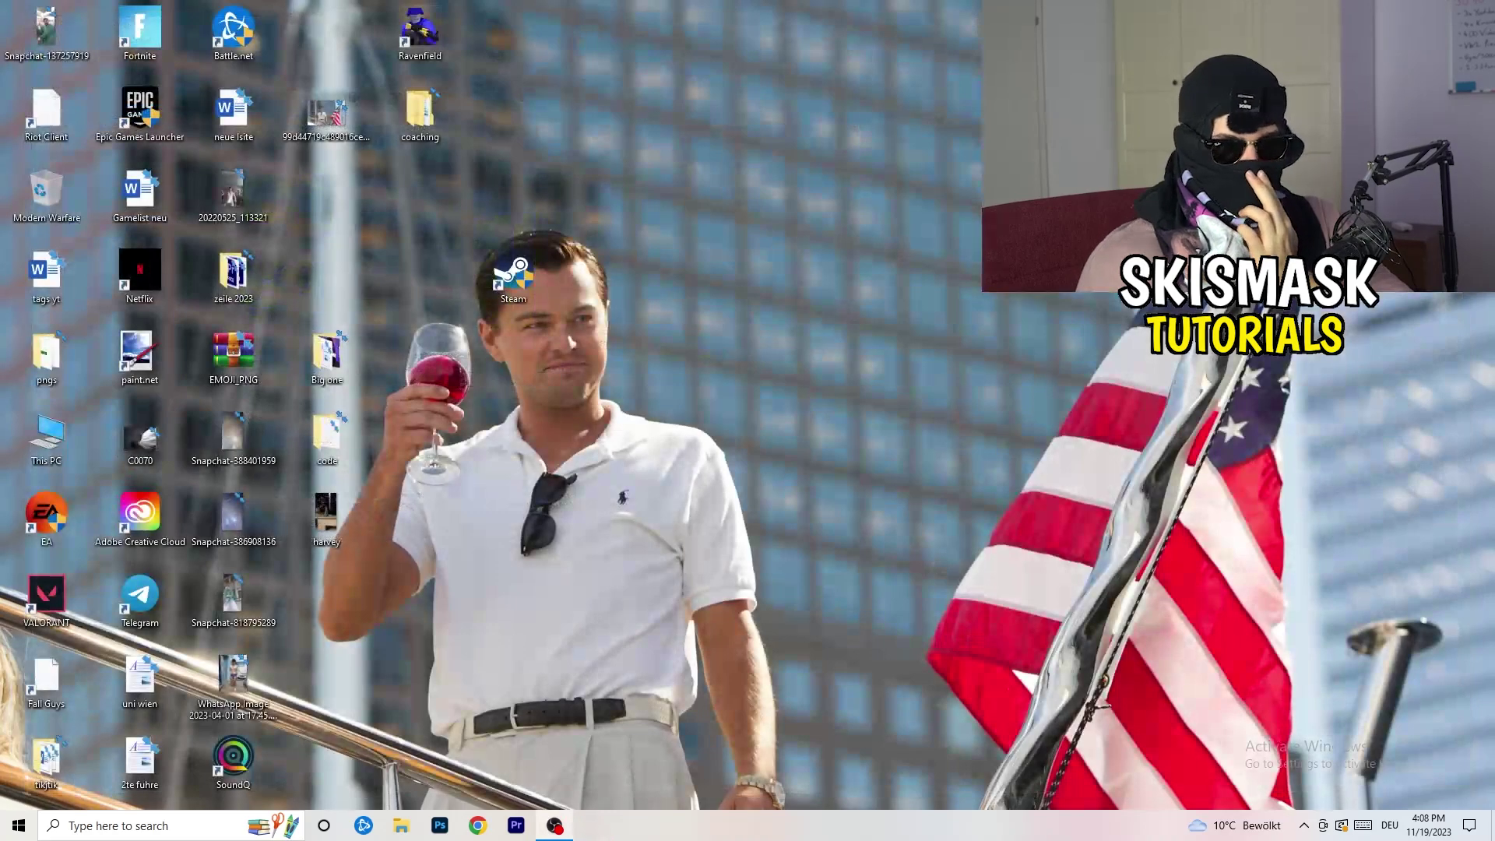